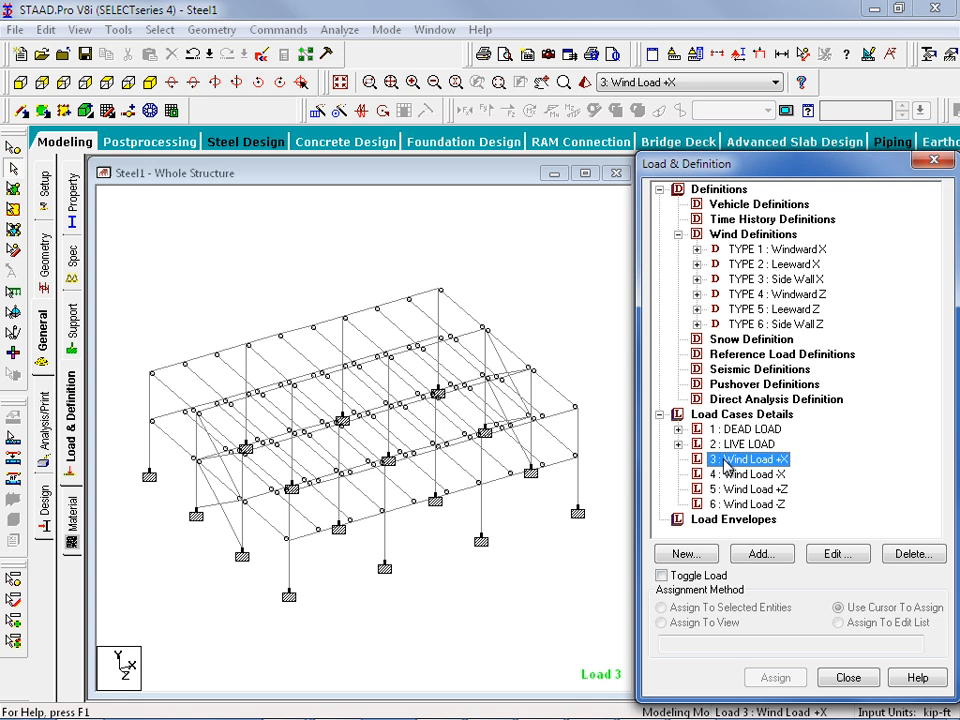
Step: Add a Type 1 wind load on the X windward face with factor 1 to load case 3, Wind Load +X
click(760, 554)
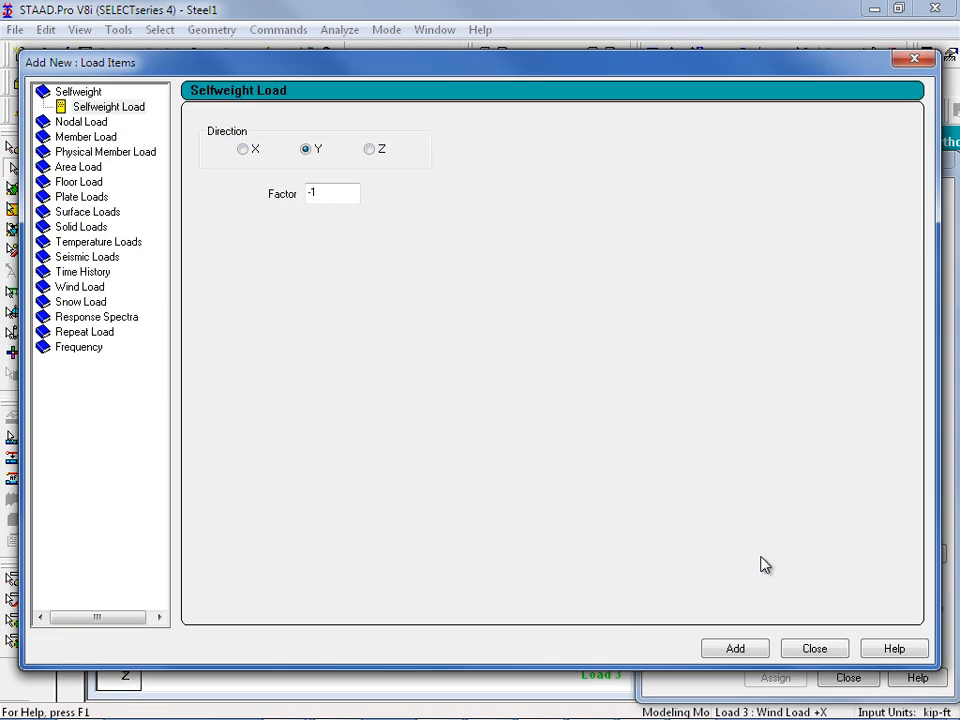
click(80, 287)
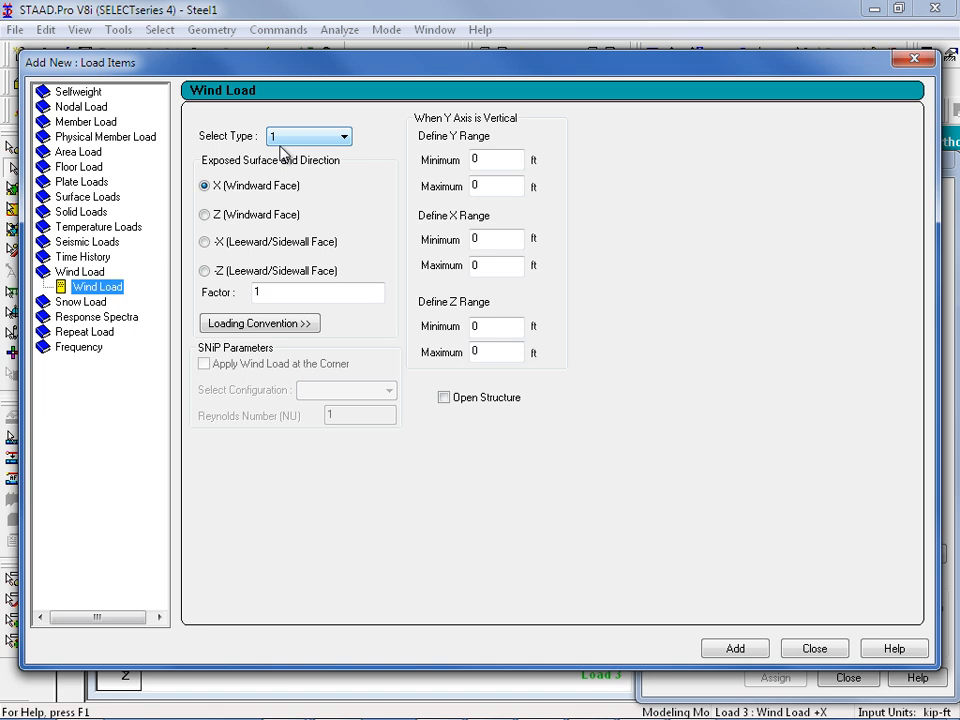
click(205, 186)
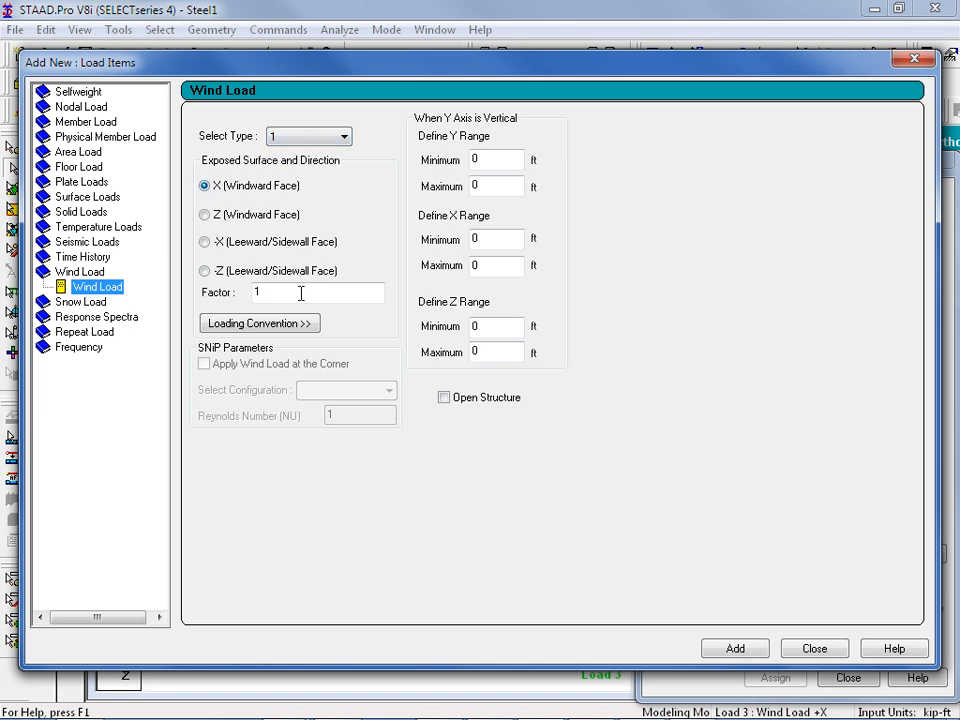
drag(274, 292, 192, 290)
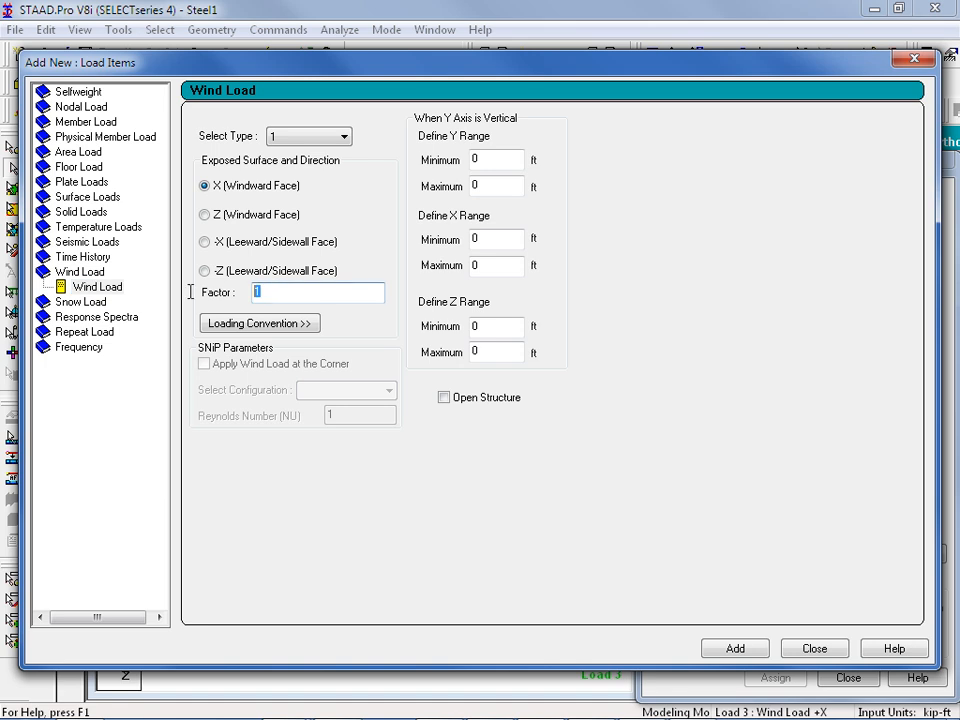
click(256, 293)
click(736, 649)
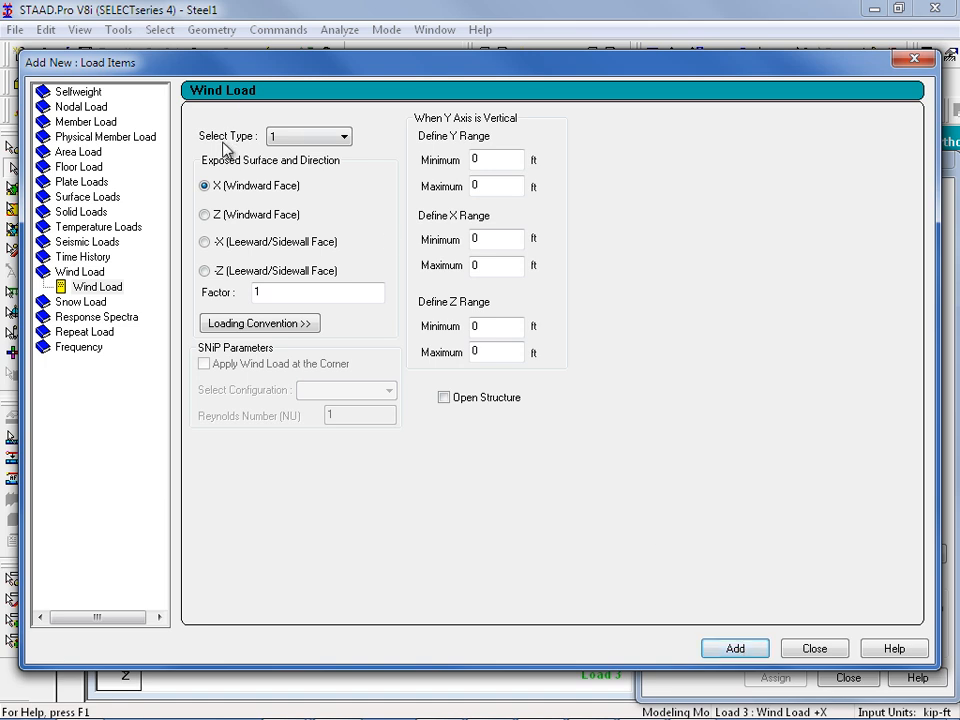
Step: Add a Type 2 wind load on the -X leeward/sidewall face with factor 1 to the Wind Load +X case
click(294, 139)
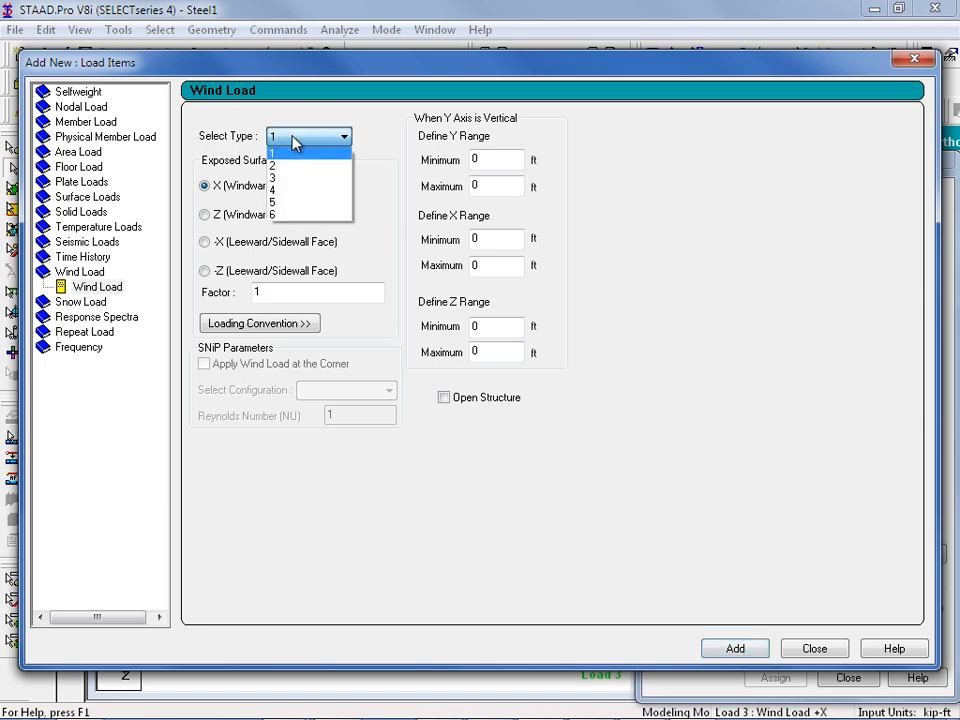
click(292, 166)
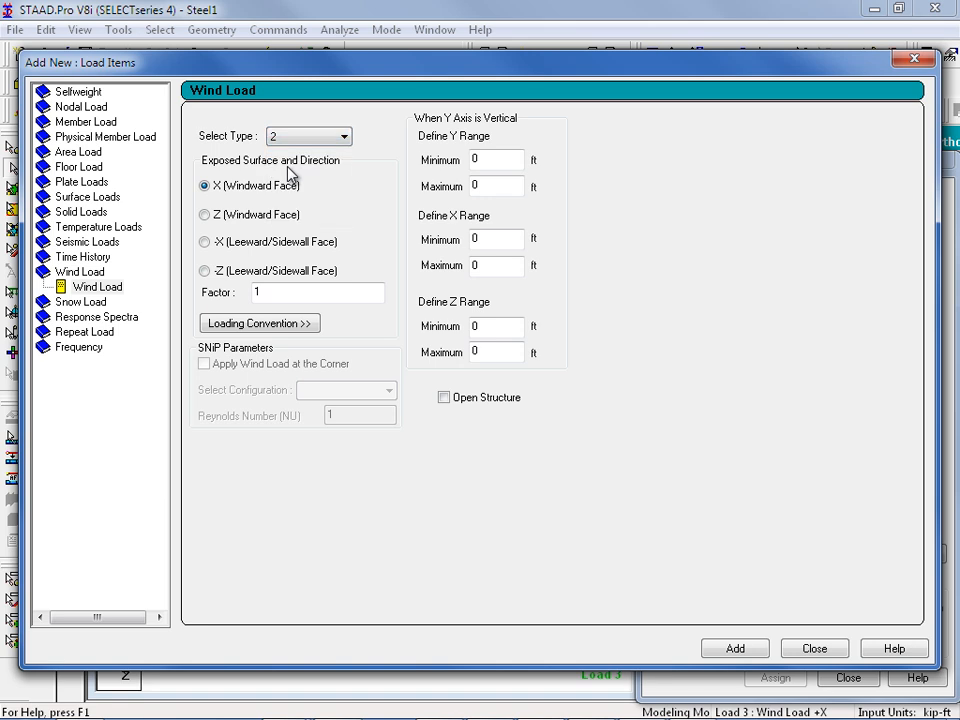
click(205, 242)
click(272, 291)
click(727, 652)
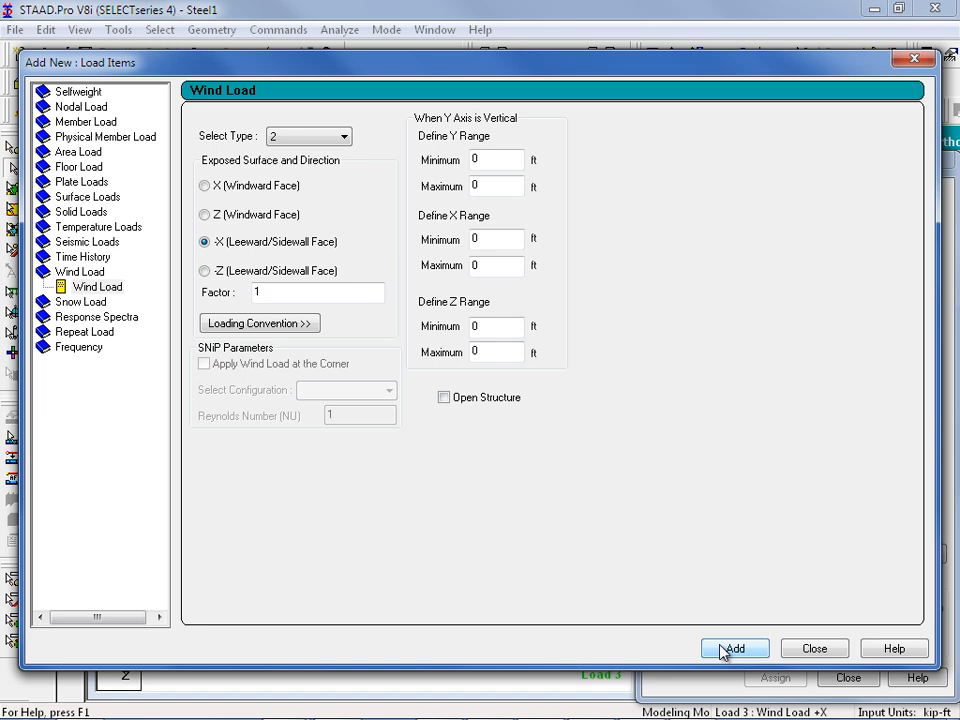
Step: Add a Type 3 wind load on the -Z leeward/sidewall face with factor 1 to the Wind Load +X case
click(290, 137)
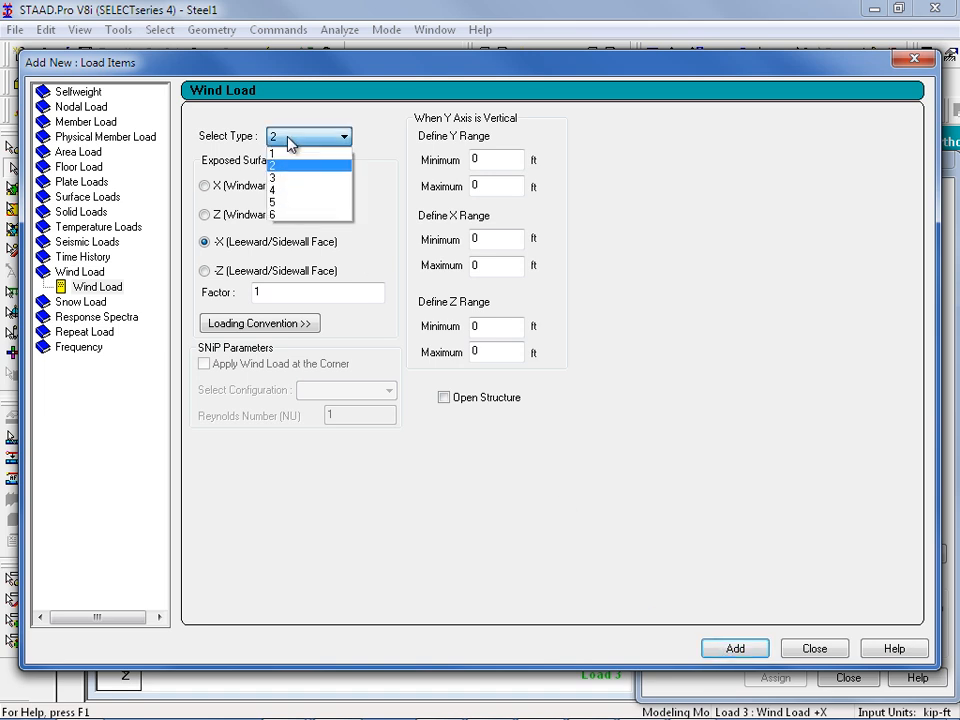
click(286, 181)
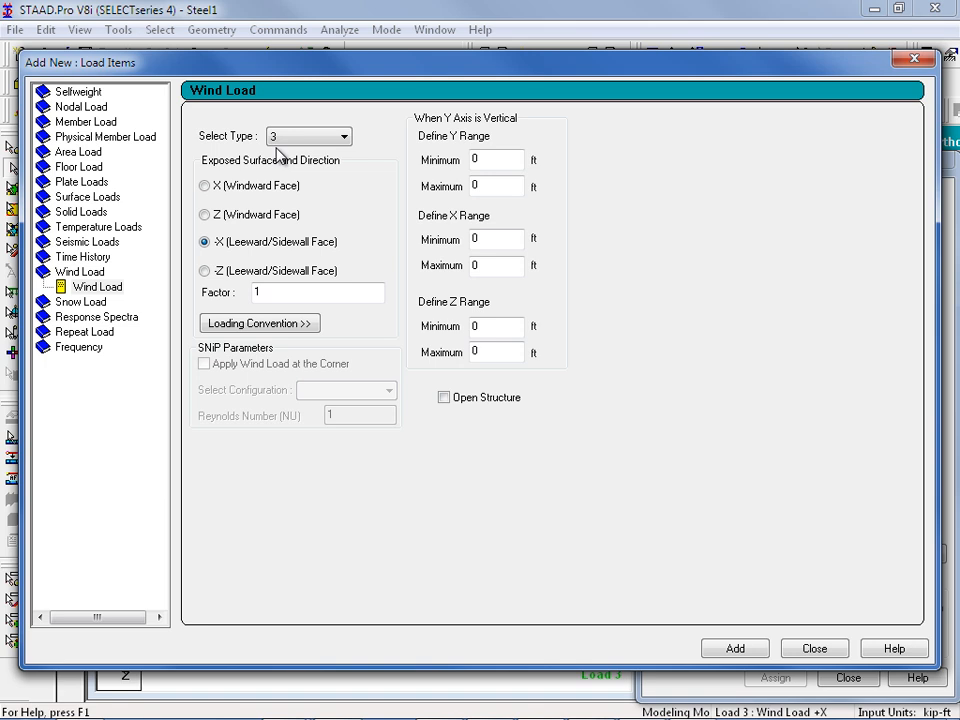
click(212, 276)
click(279, 289)
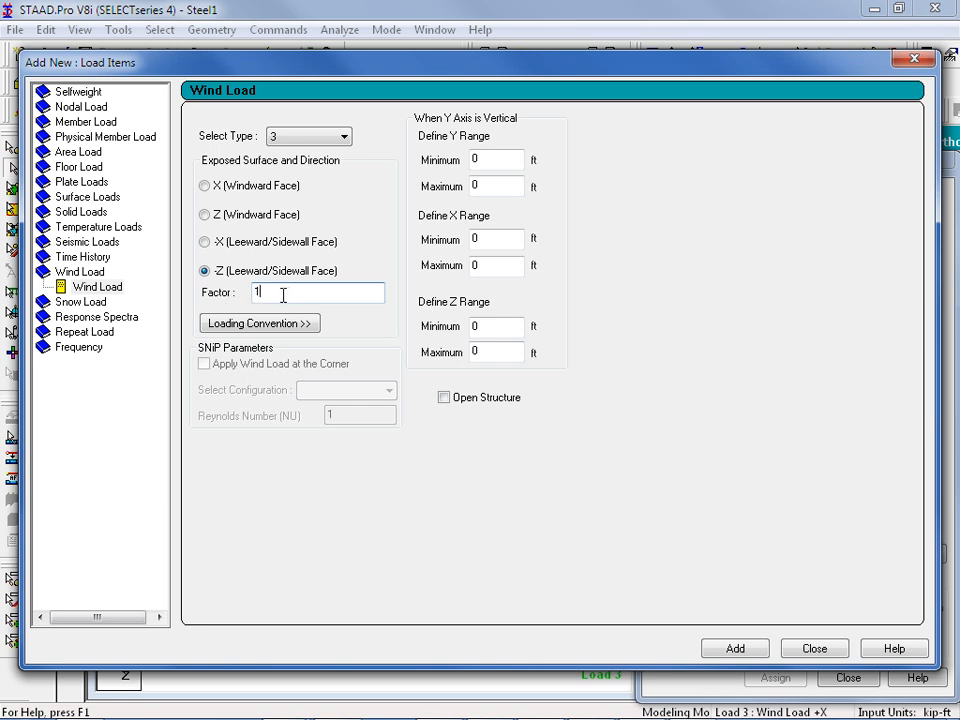
click(727, 651)
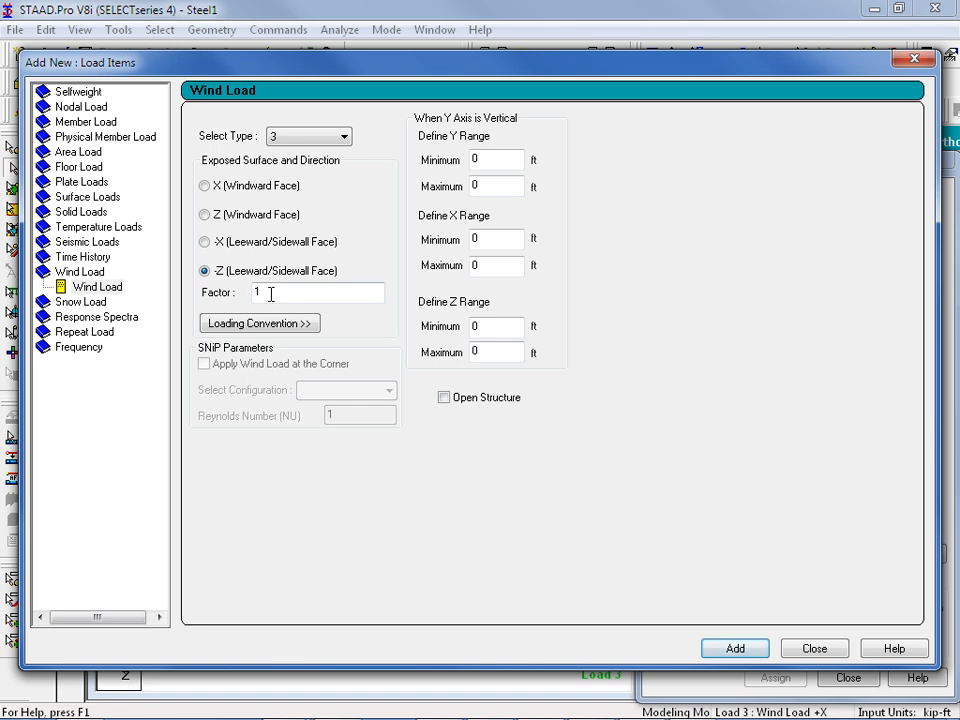
Step: Add a second Type 3 wind load on the -Z face to the Wind Load +X case with factor -1, and finish adding items
drag(272, 294, 175, 300)
text(-1)
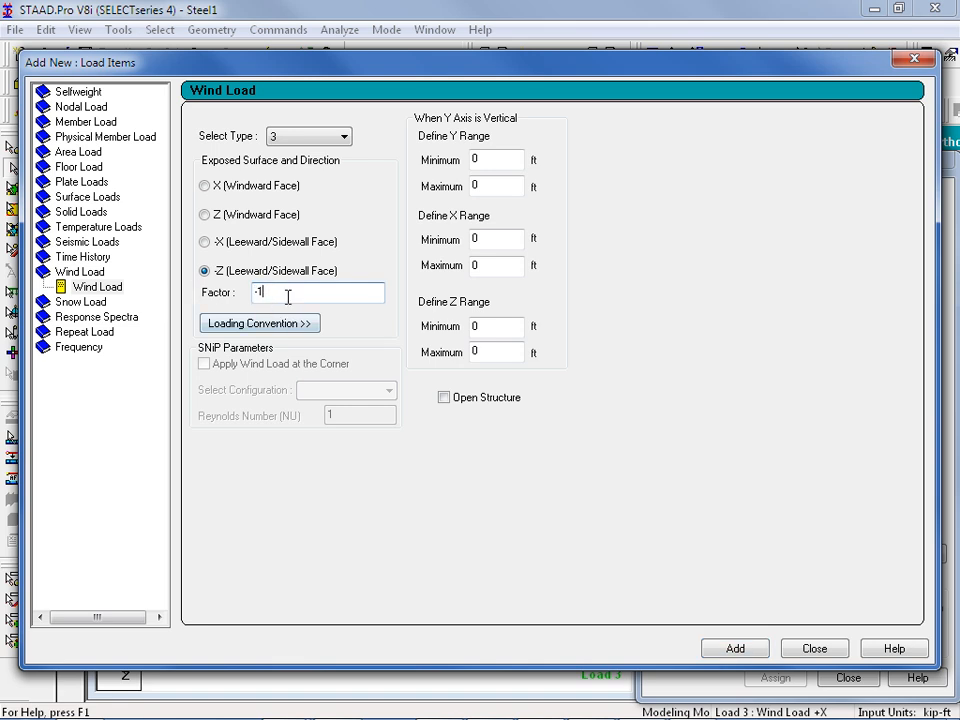
click(733, 651)
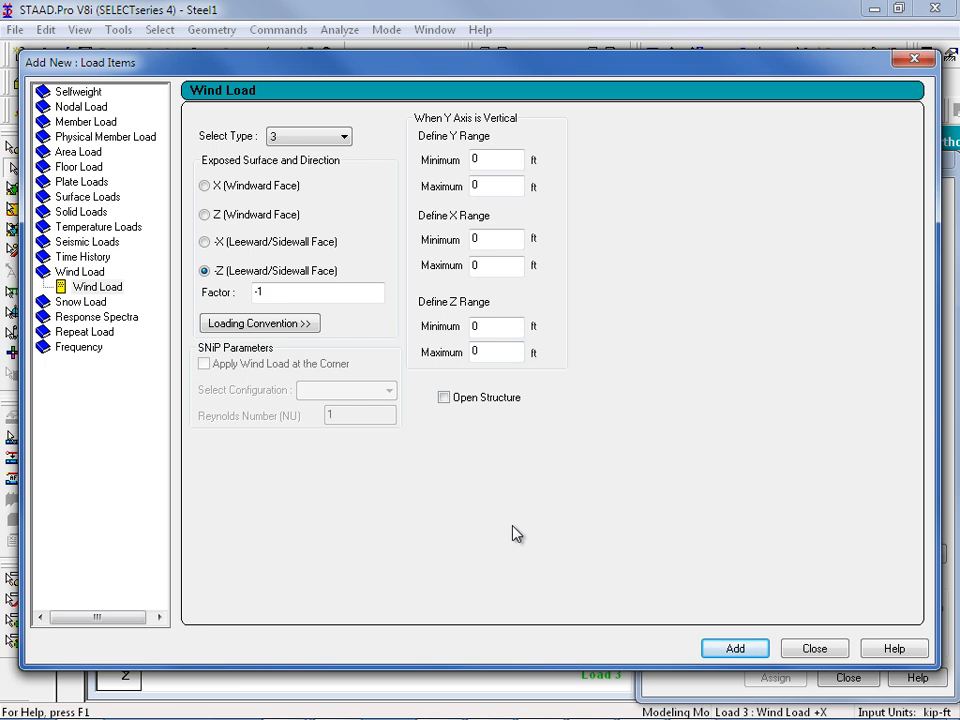
click(815, 648)
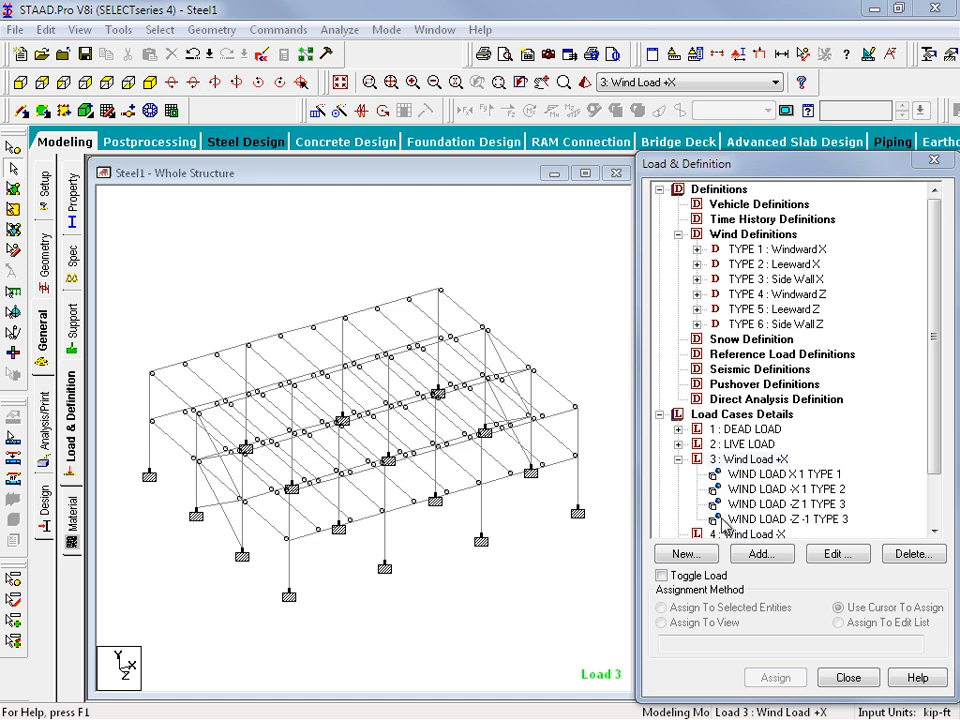
Step: Show each wind load item of load case 3 on the structure in turn, and turn on the load value labels
click(736, 475)
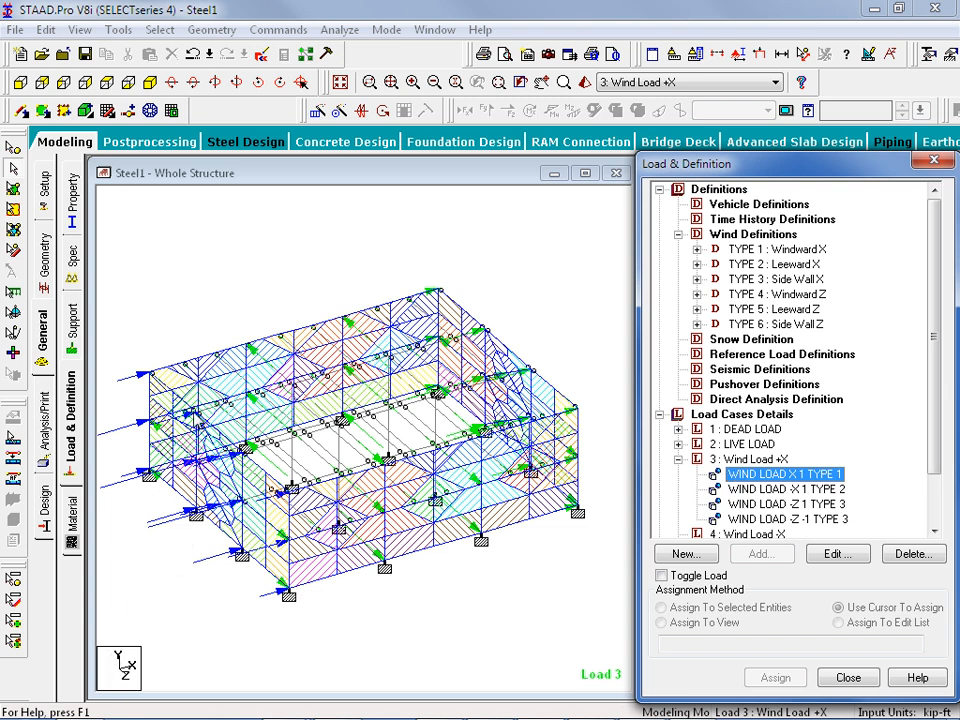
key(Down)
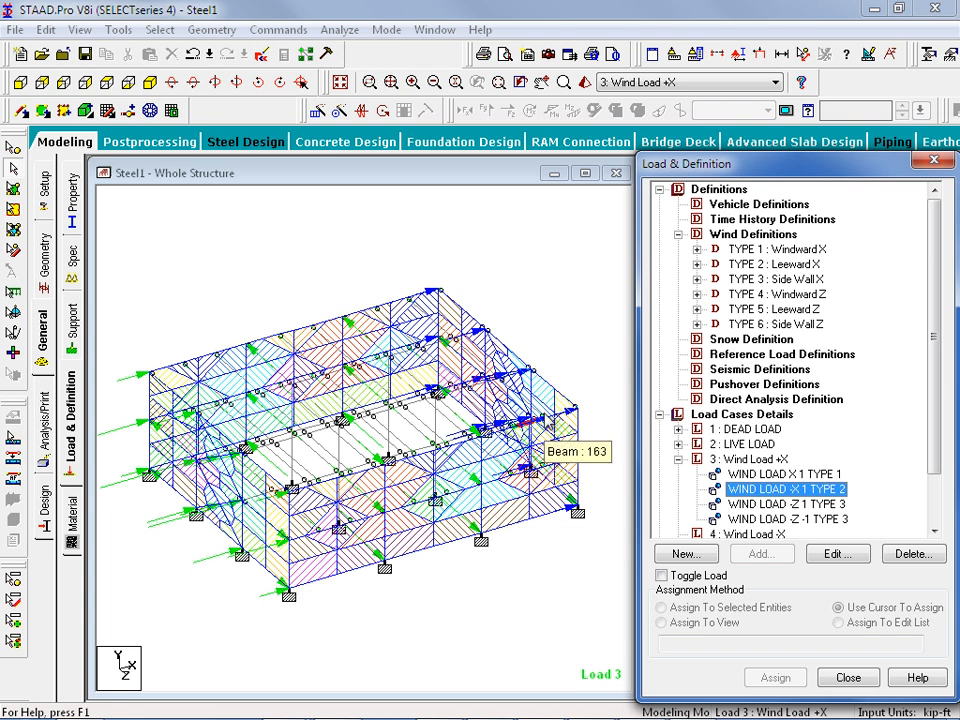
click(763, 505)
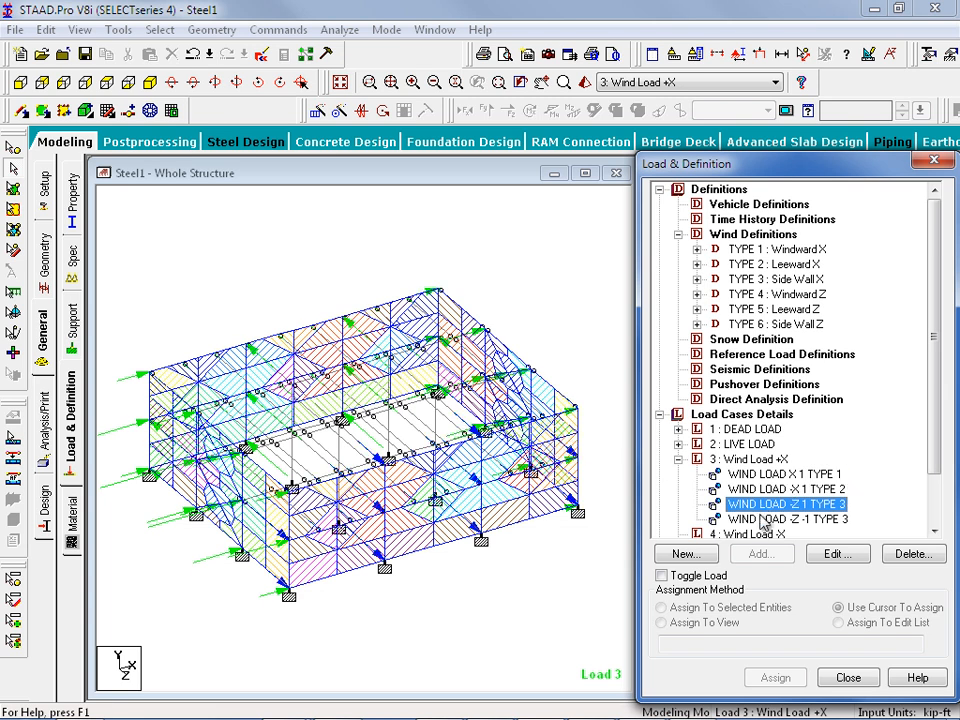
click(758, 519)
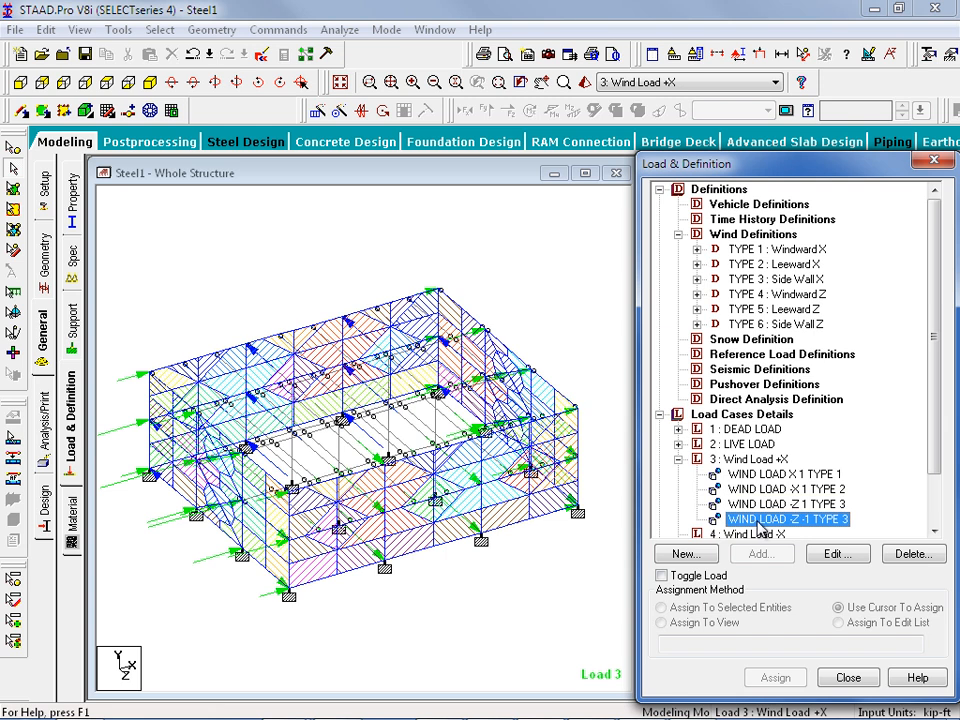
click(741, 60)
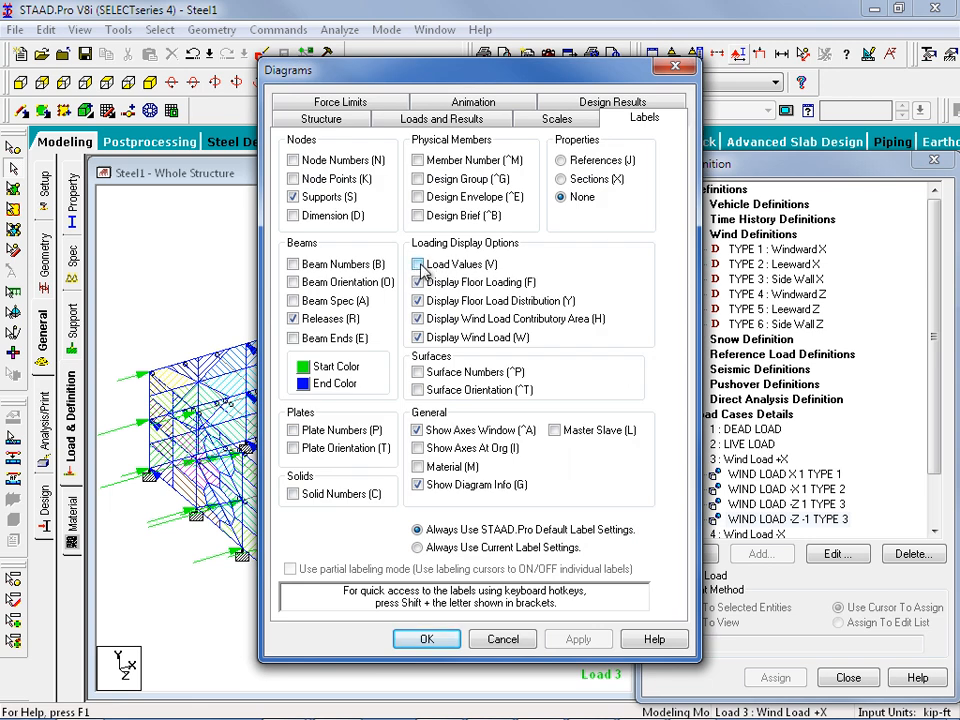
click(419, 265)
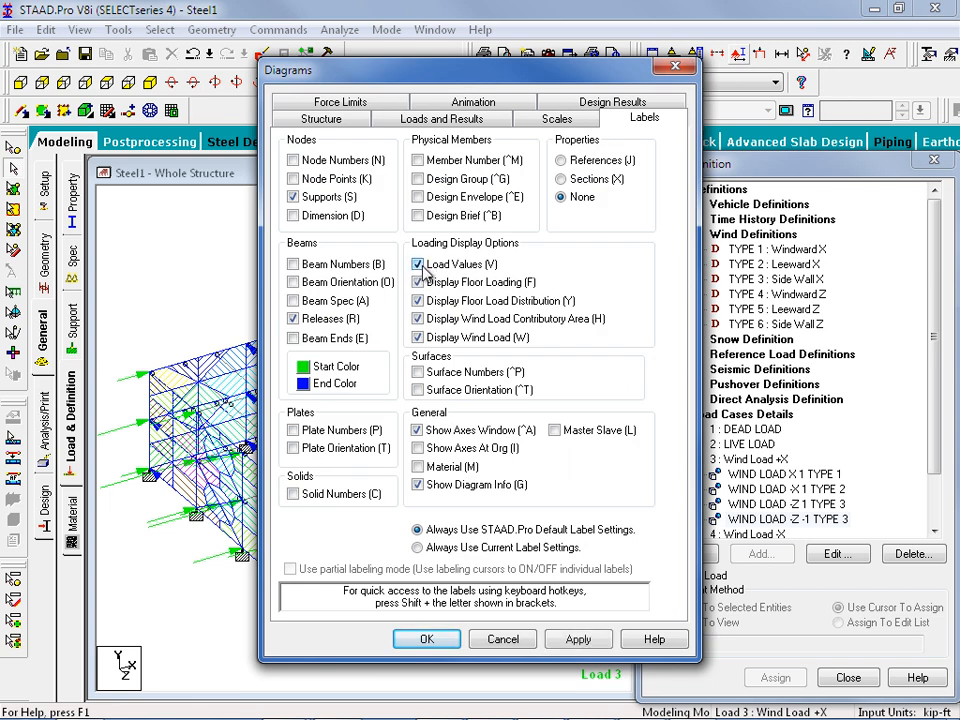
click(426, 639)
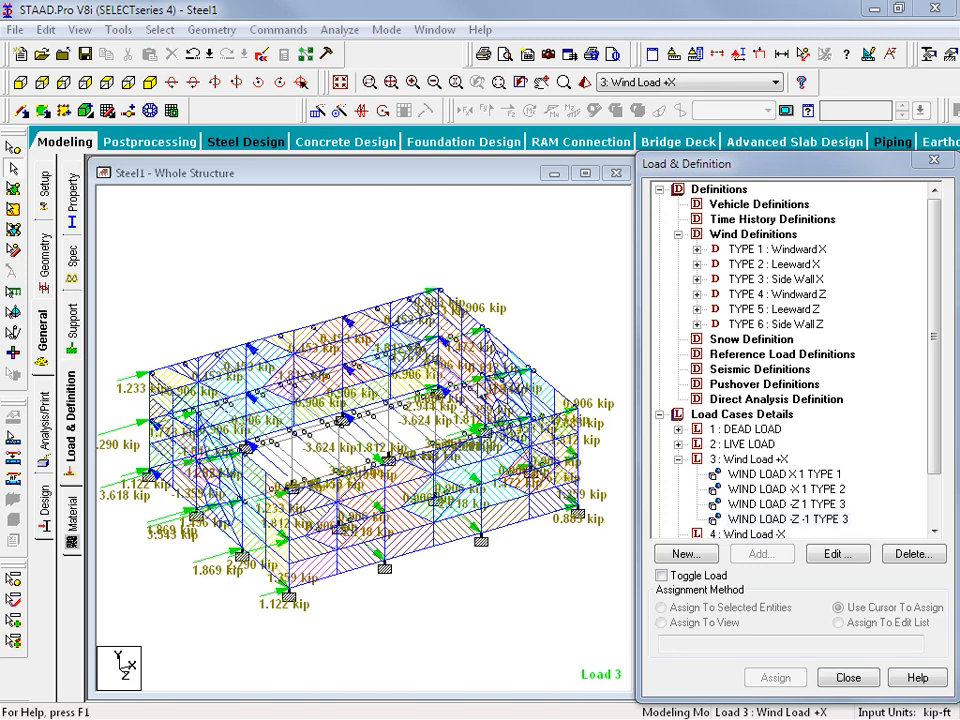
Step: Add a Type 1 wind load on the X windward face with factor -1 to load case 4, Wind Load -X
drag(933, 434, 933, 492)
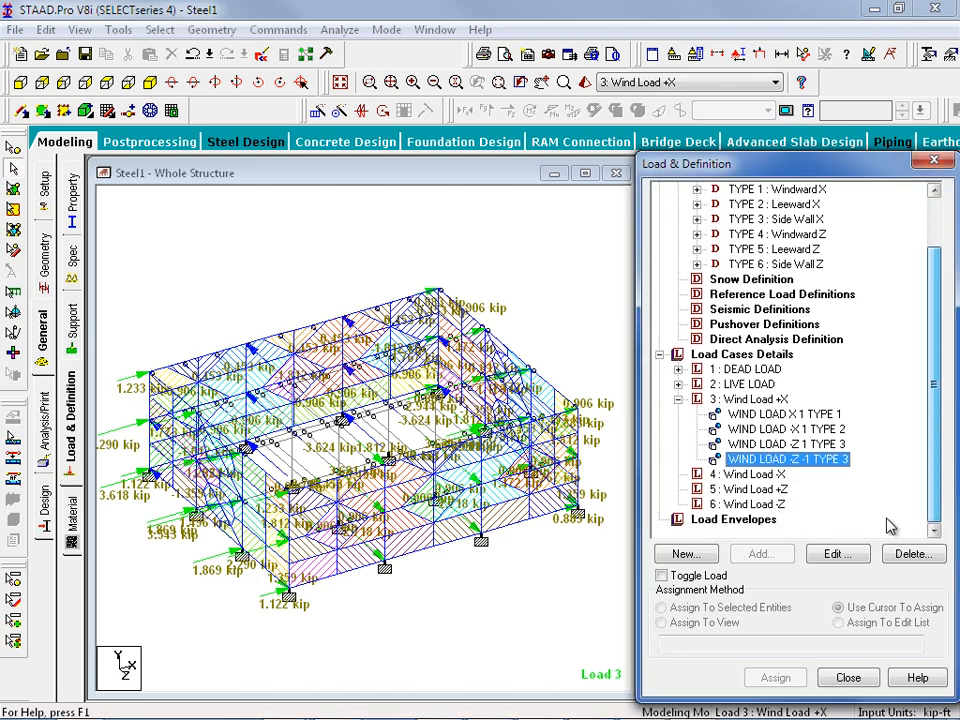
click(752, 476)
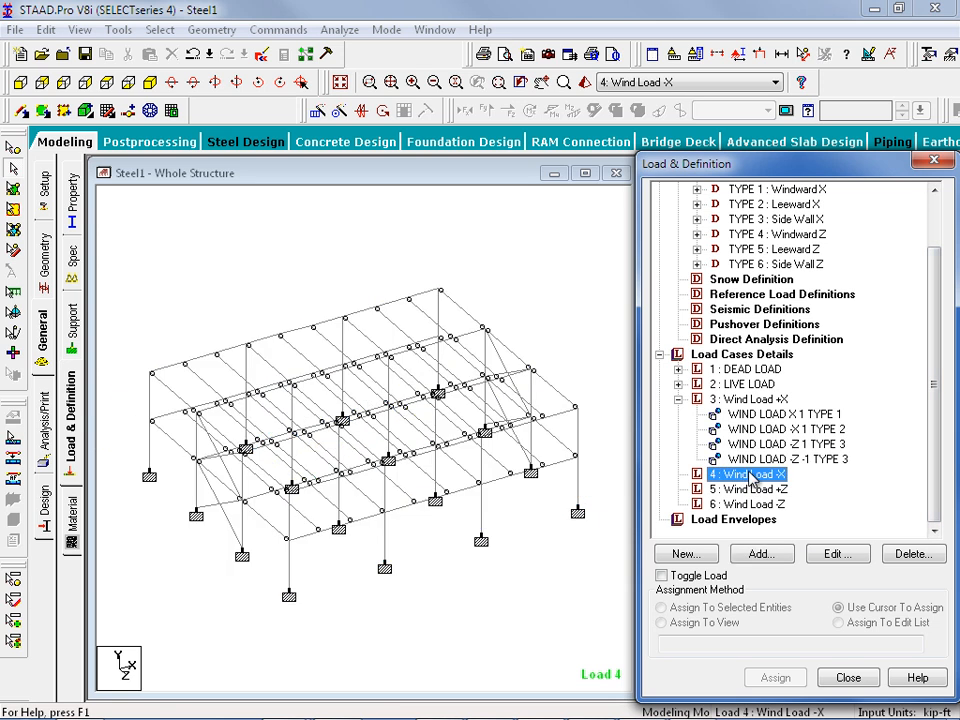
click(762, 555)
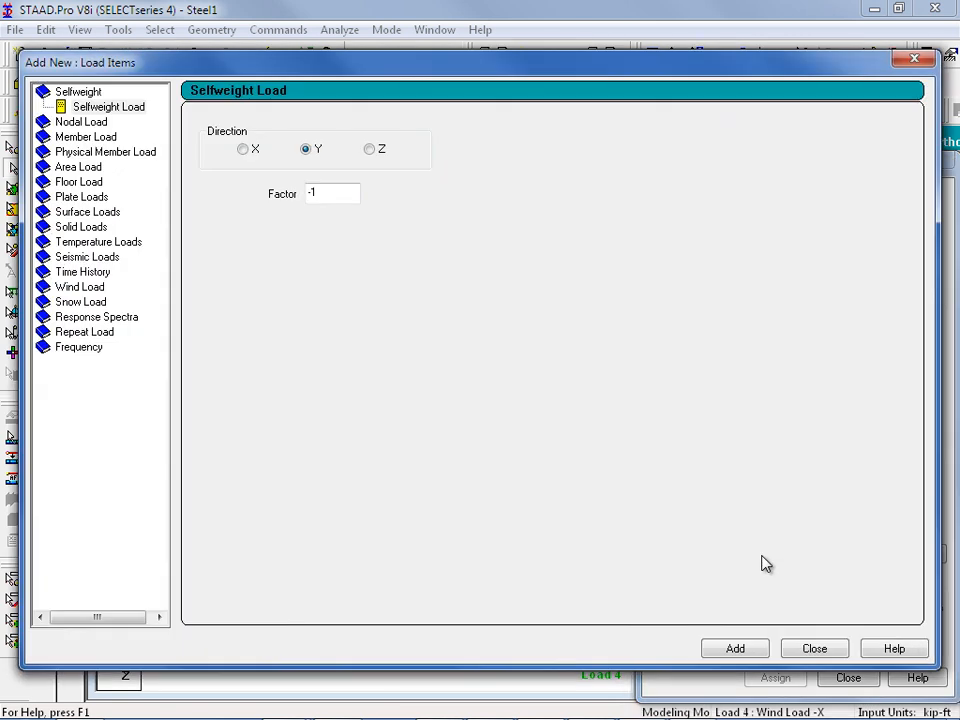
click(71, 287)
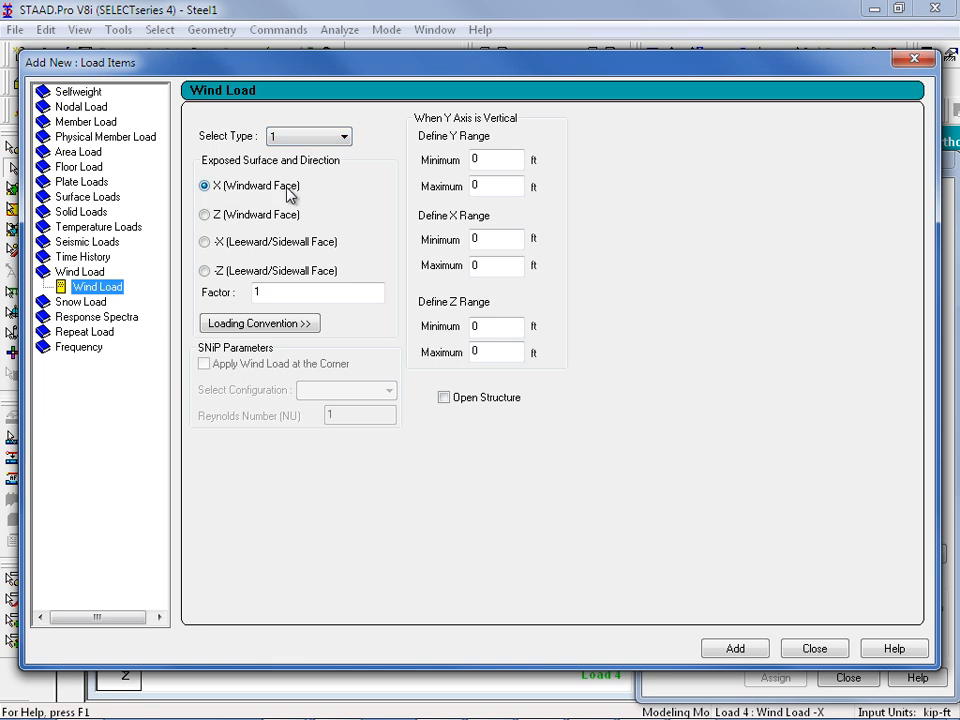
double_click(256, 292)
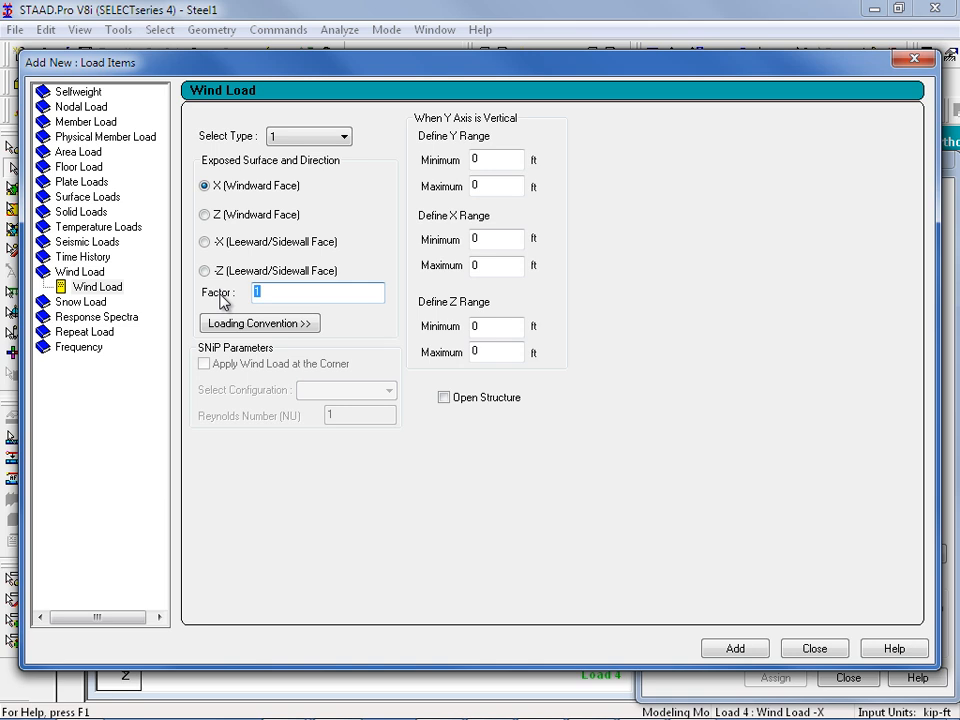
text(-1)
click(736, 651)
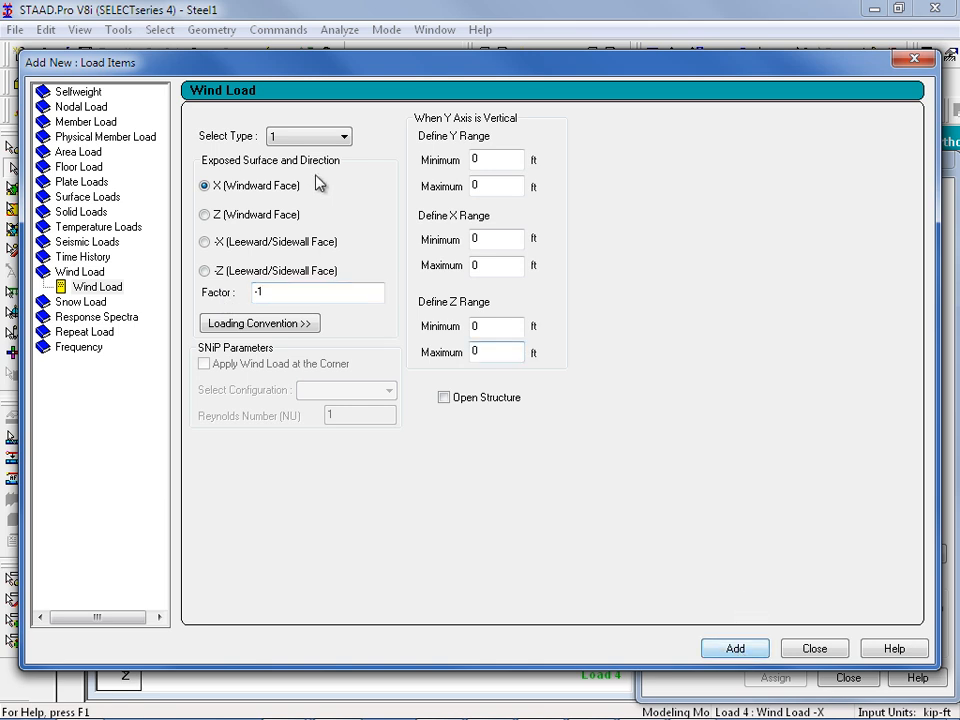
Step: Add a Type 2 wind load on the -X leeward/sidewall face with factor -1 to the Wind Load -X case
click(297, 145)
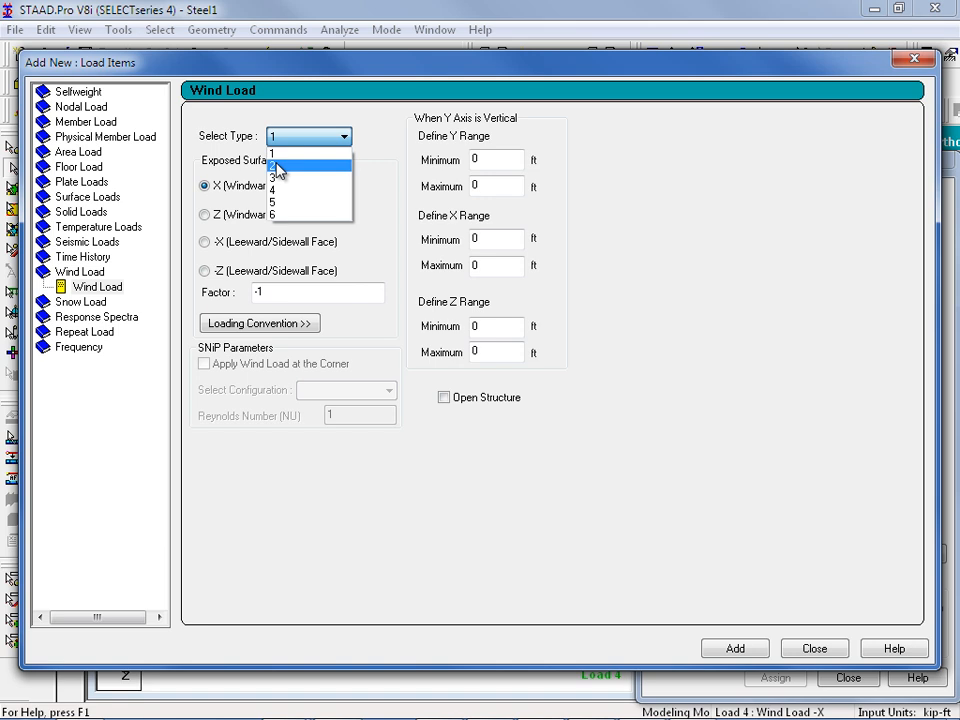
click(278, 167)
click(222, 242)
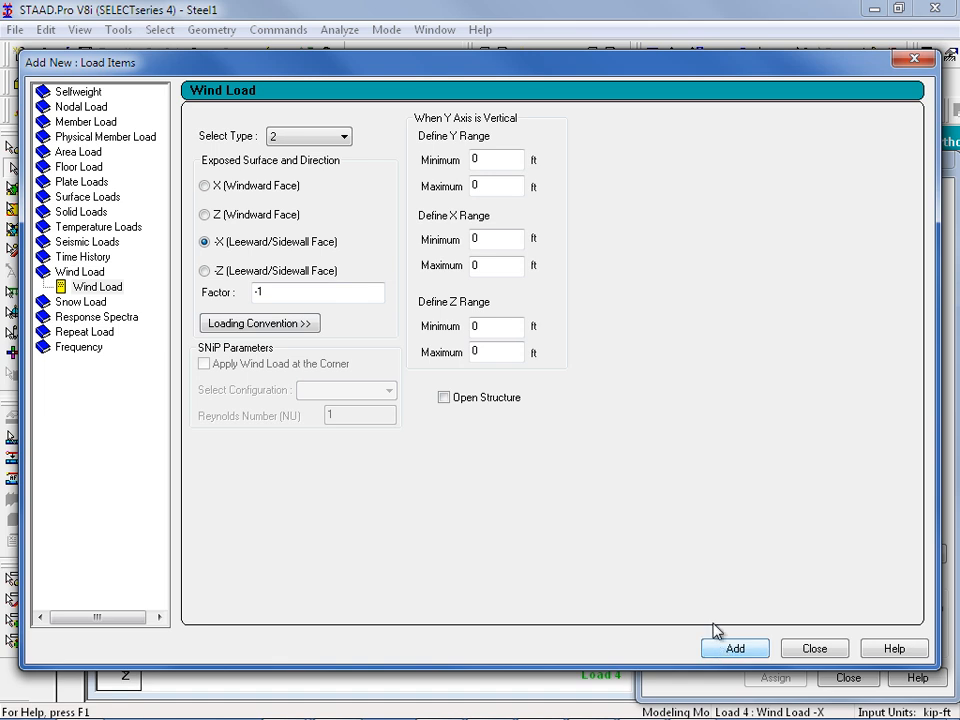
Step: Add a Type 3 wind load on the -Z leeward/sidewall face with factor 1 to the Wind Load -X case
click(313, 140)
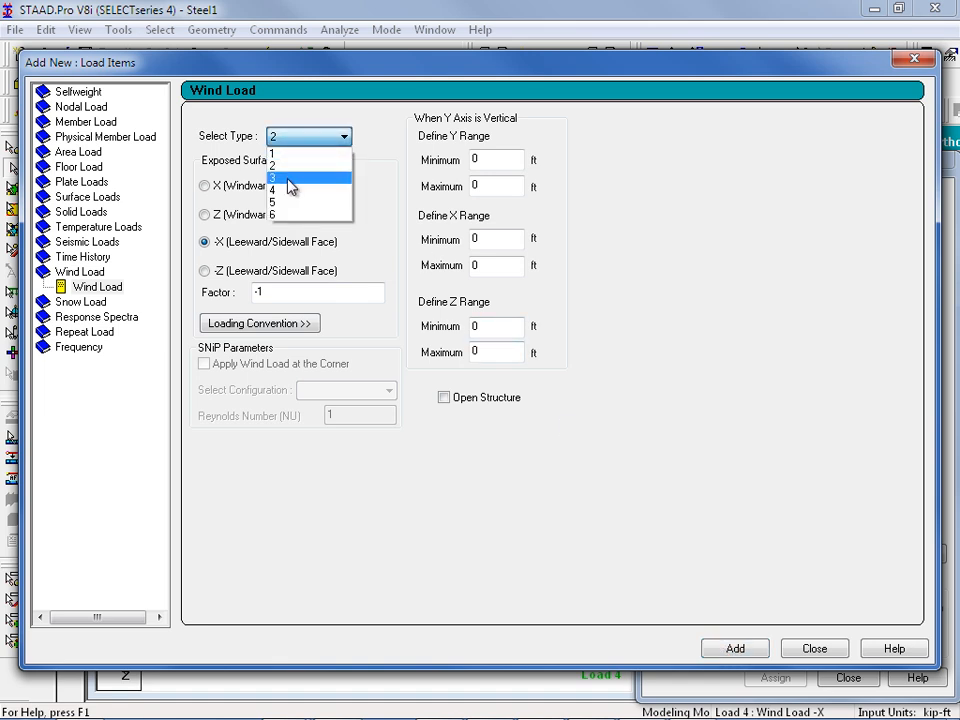
click(285, 180)
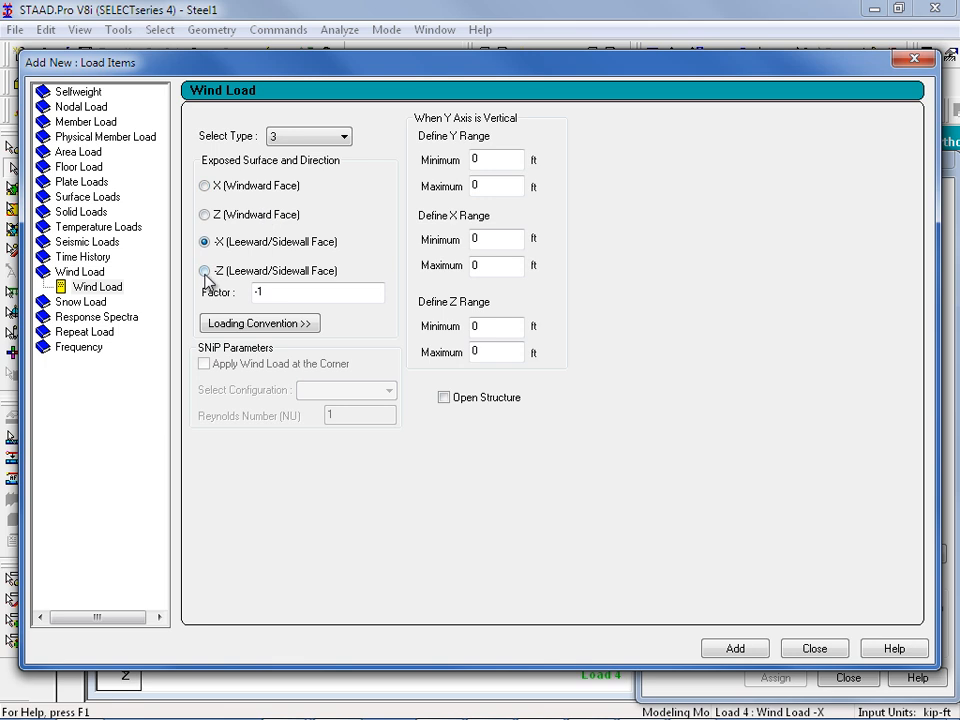
double_click(256, 290)
text(1)
click(729, 651)
Step: Add a second Type 3 -Z wind load with factor -1 to the Wind Load -X case, and show that case's Type 1 load on the structure
drag(273, 293, 217, 293)
text(-1)
click(725, 650)
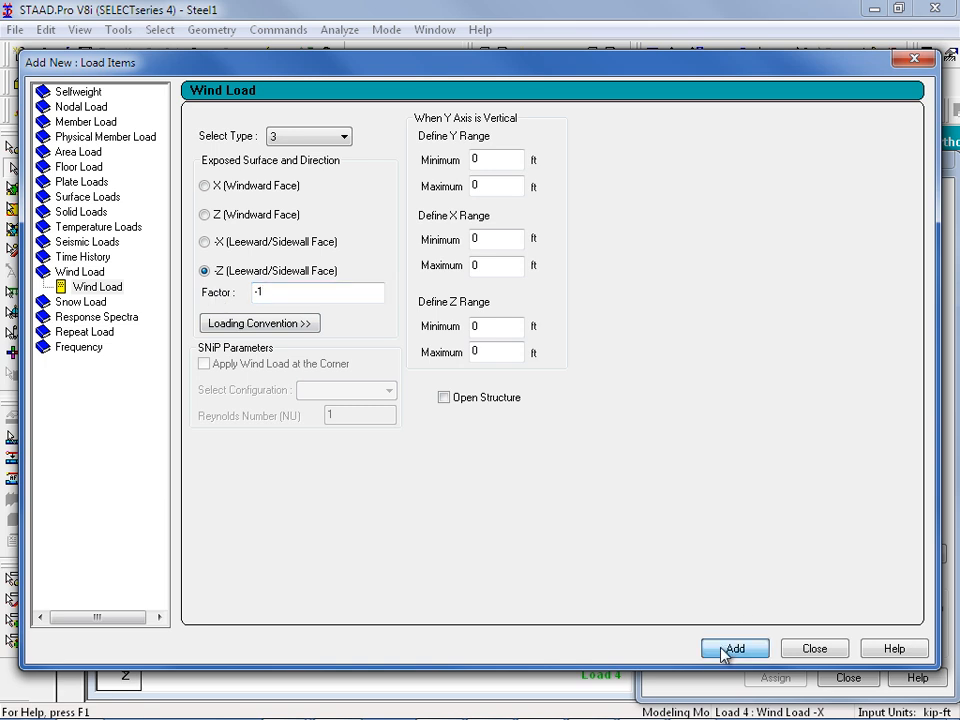
click(810, 650)
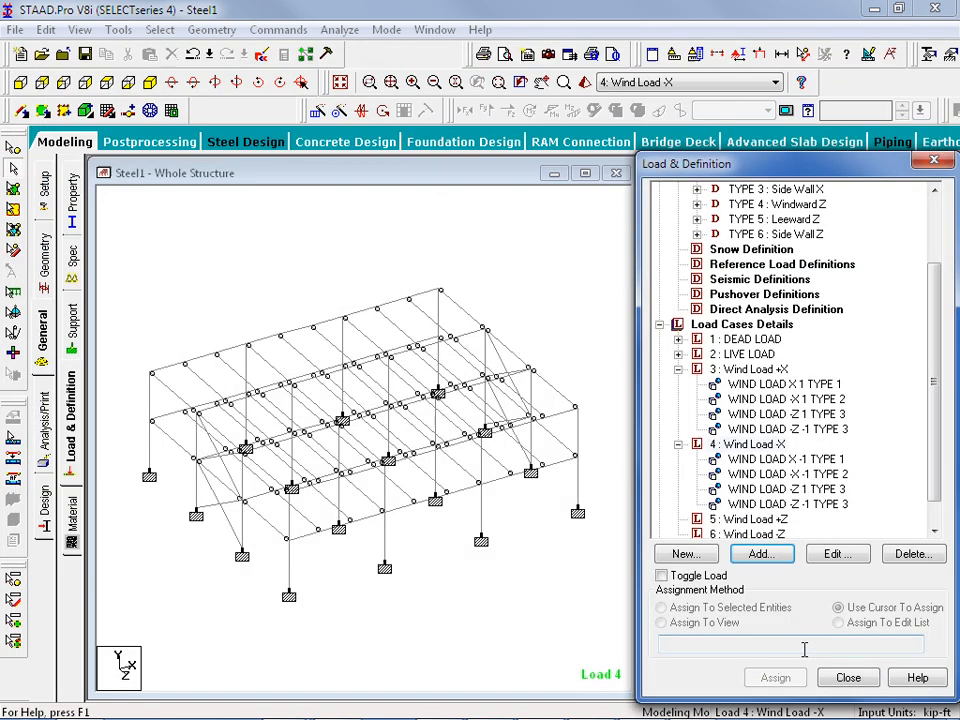
click(793, 459)
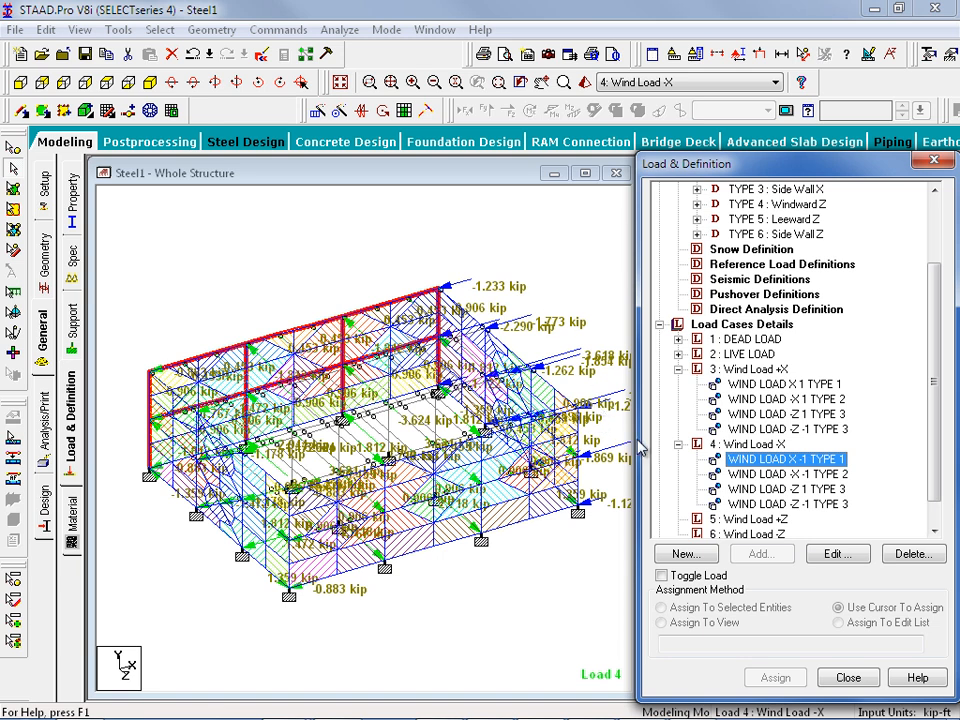
Step: Display the Type 2 load and both Type 3 loads of the Wind Load -X case on the structure one by one
click(800, 474)
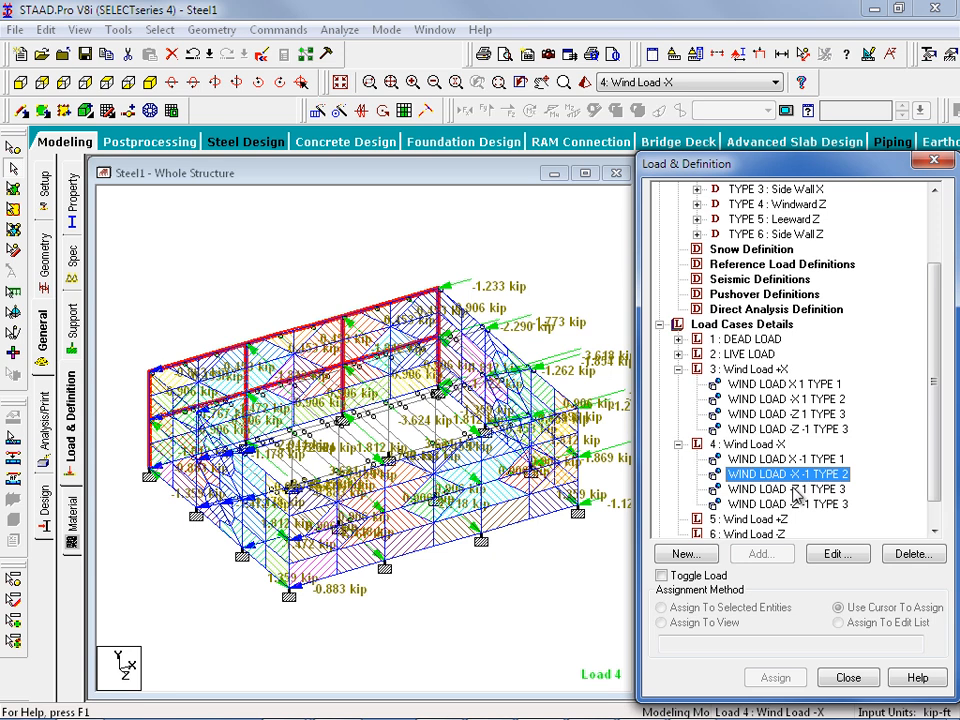
click(793, 489)
click(790, 505)
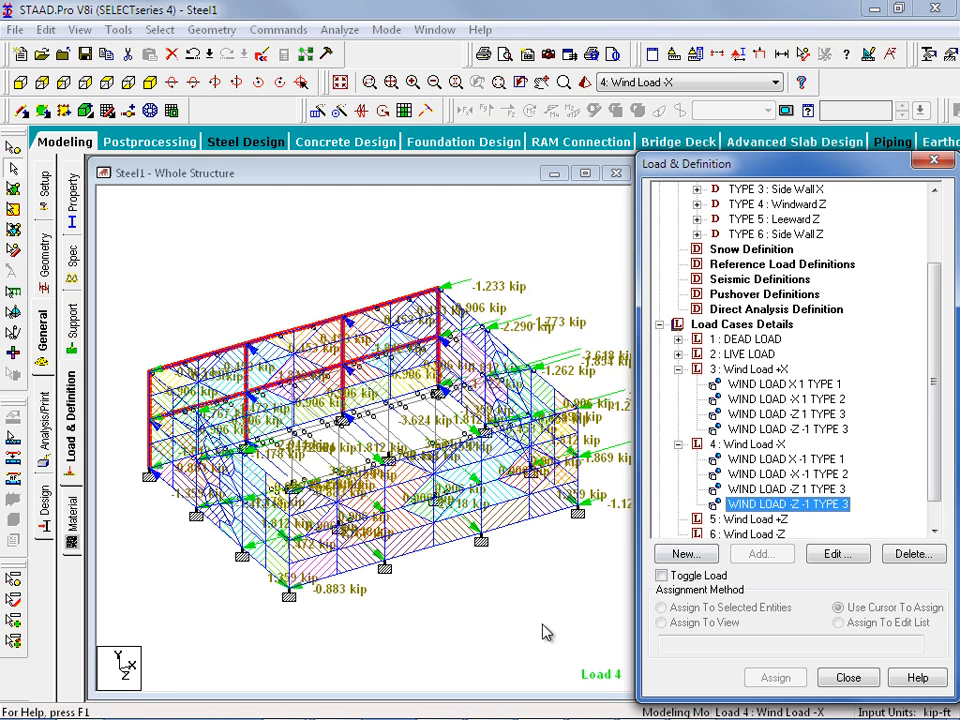
click(506, 585)
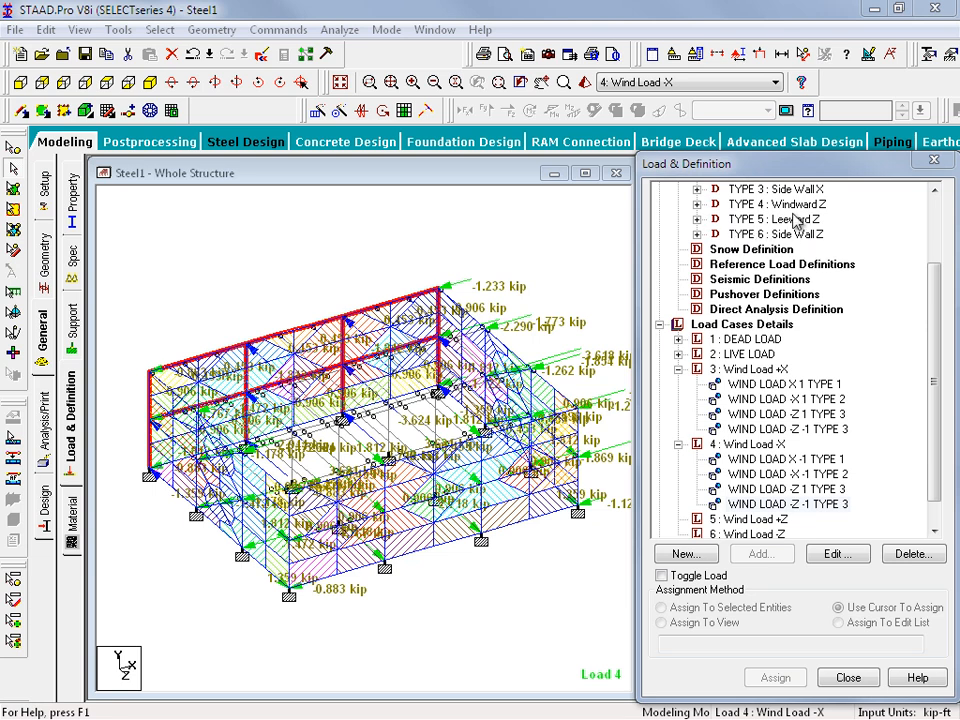
Step: Add a Type 4 wind load on the Z windward face with factor 1 to load case 5, Wind Load +Z
click(749, 520)
click(757, 554)
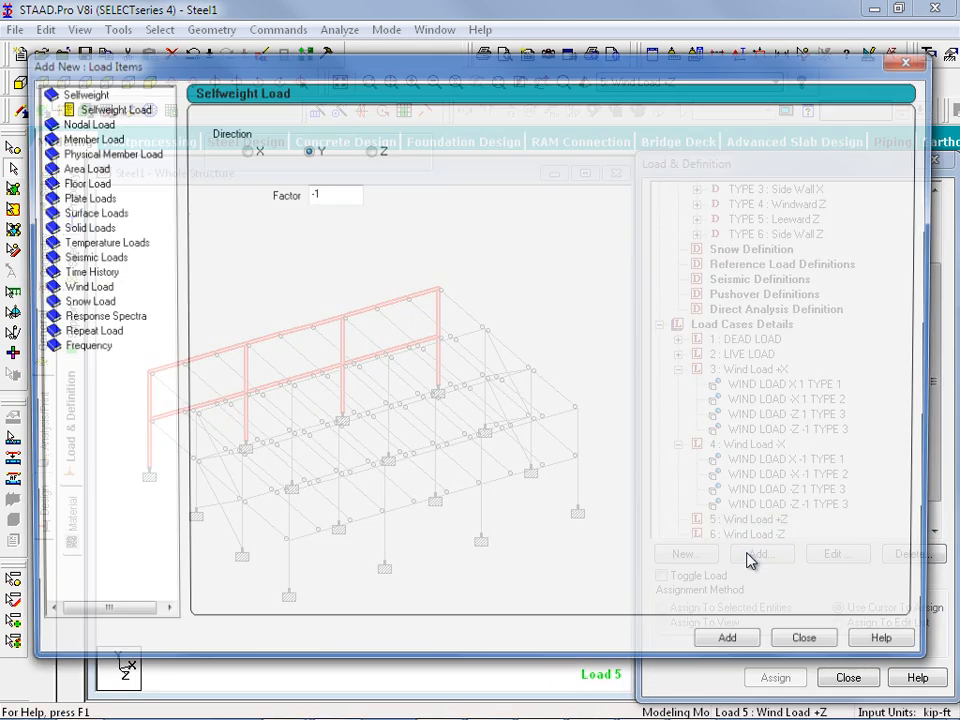
click(58, 285)
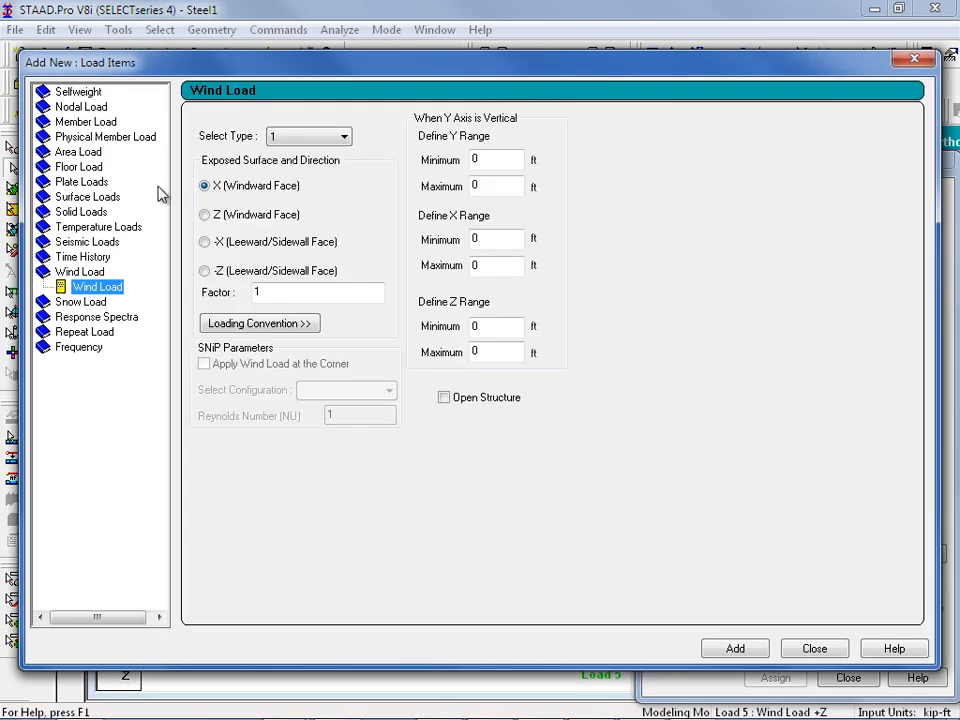
click(315, 136)
click(275, 190)
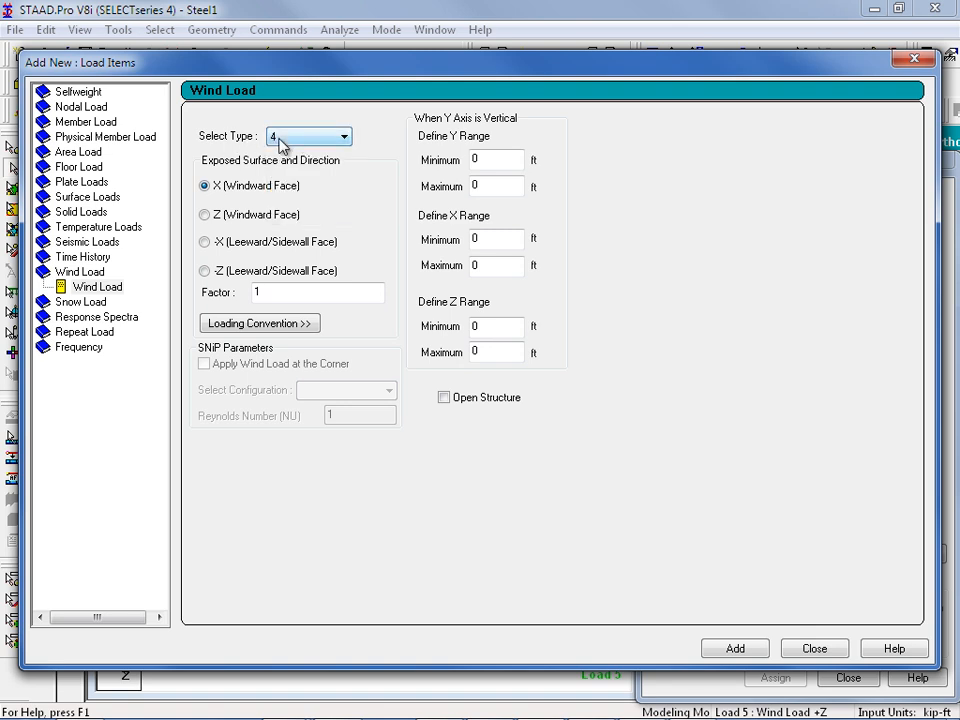
click(222, 217)
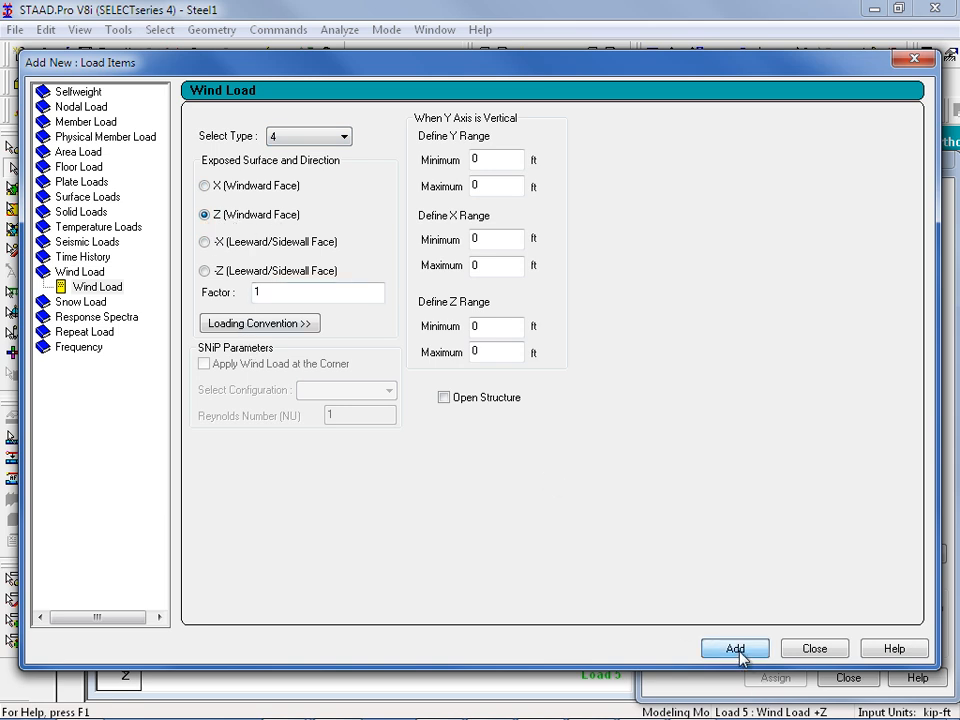
Step: Add a Type 5 load on the -Z face and a Type 6 load on the -X face to Wind Load +Z, both with factor 1
click(325, 137)
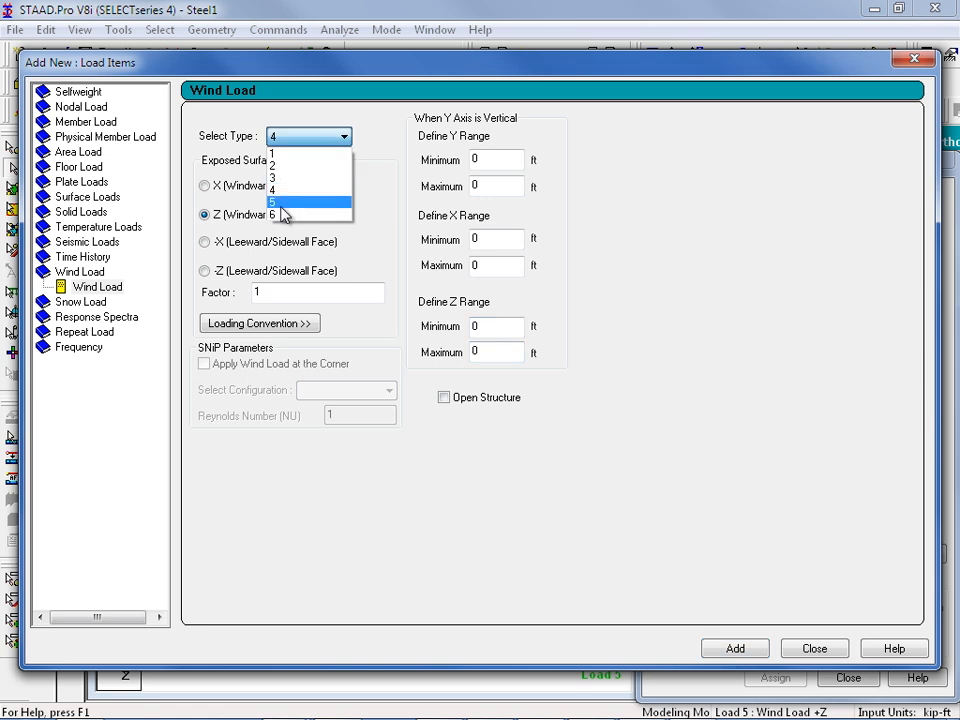
click(310, 202)
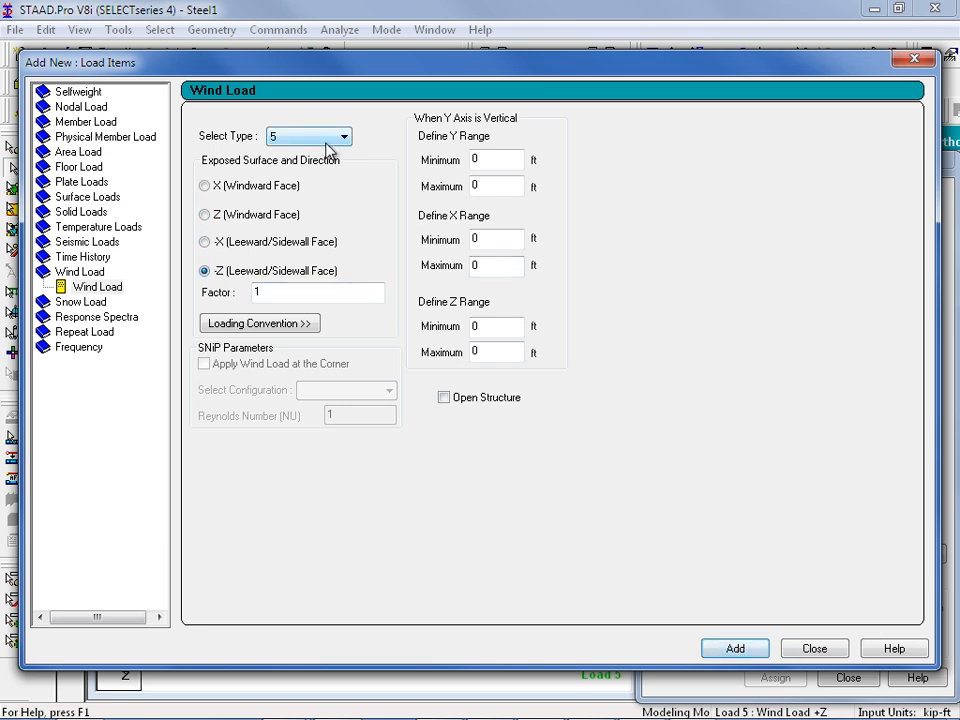
click(330, 138)
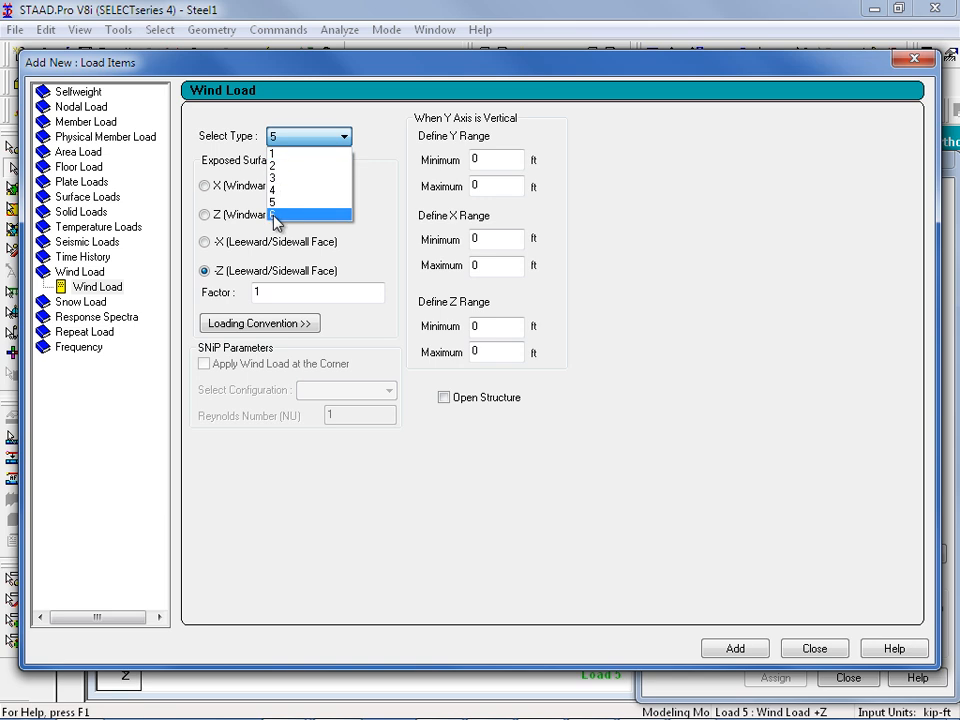
click(279, 217)
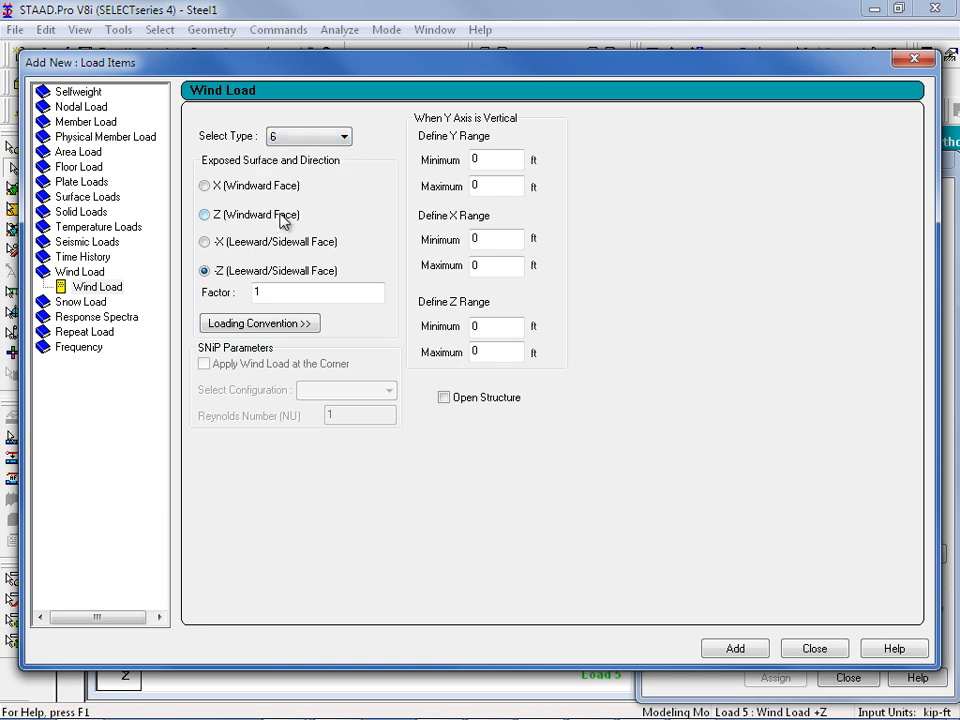
click(236, 242)
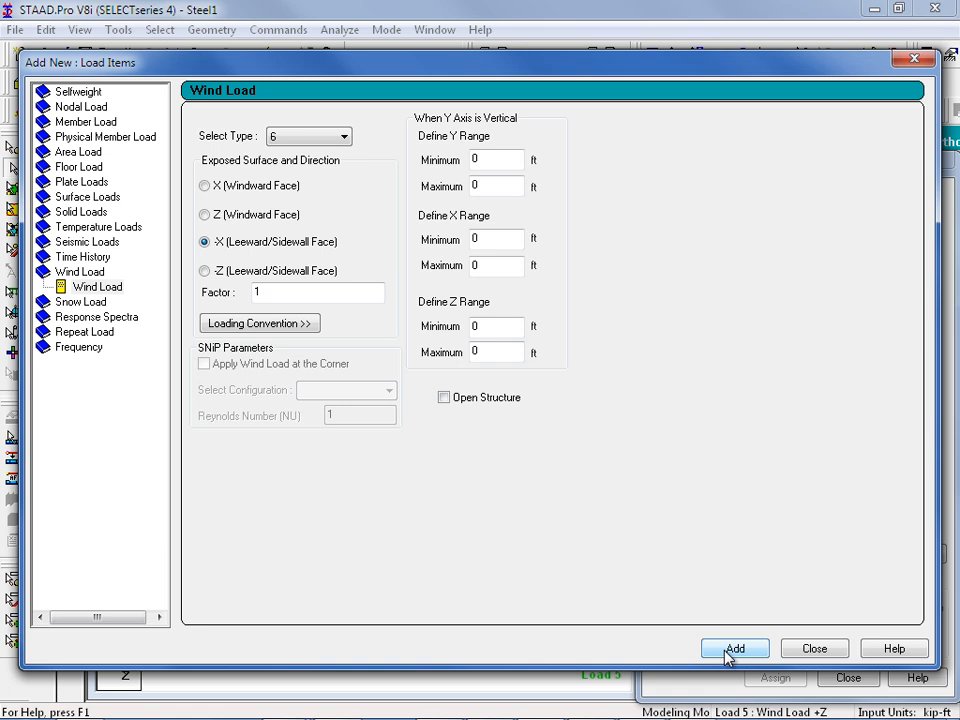
Step: Add a second Type 6 load on the -X leeward/sidewall face with factor -1 to Wind Load +Z and finish adding items
drag(266, 292, 197, 292)
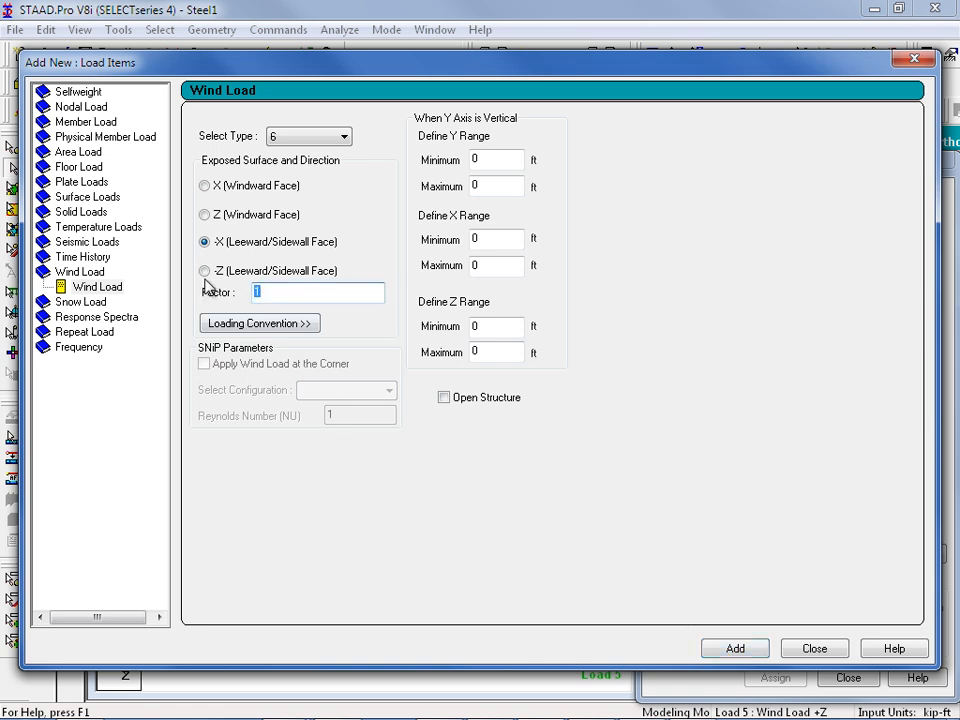
text(-1)
click(786, 655)
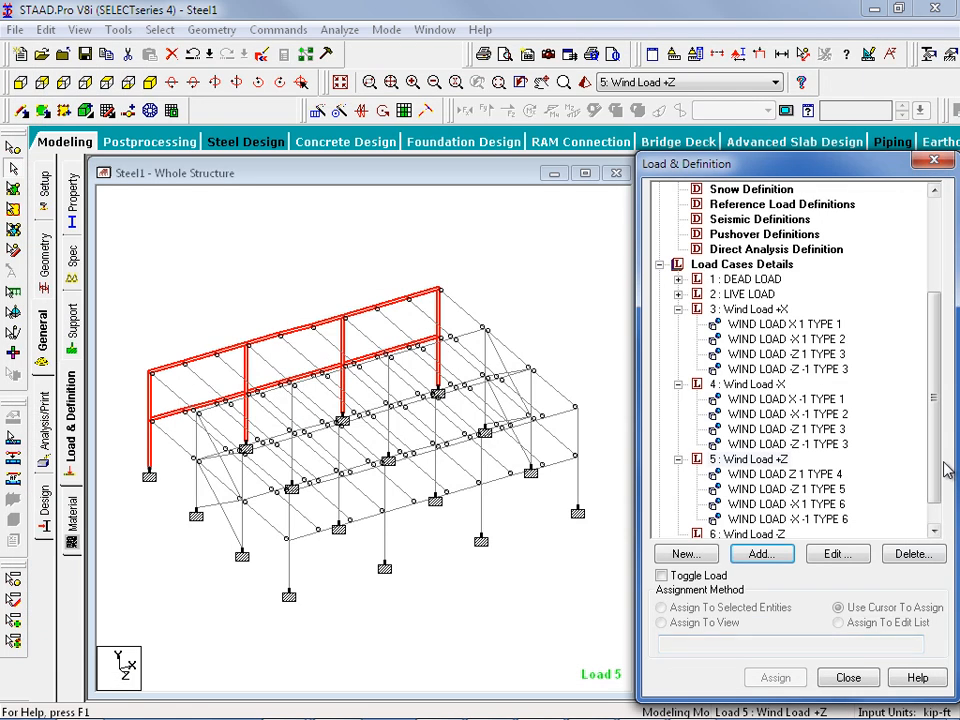
Step: Add a Type 4 wind load on the Z windward face with factor -1 to load case 6, Wind Load -Z
drag(942, 467, 938, 525)
click(752, 506)
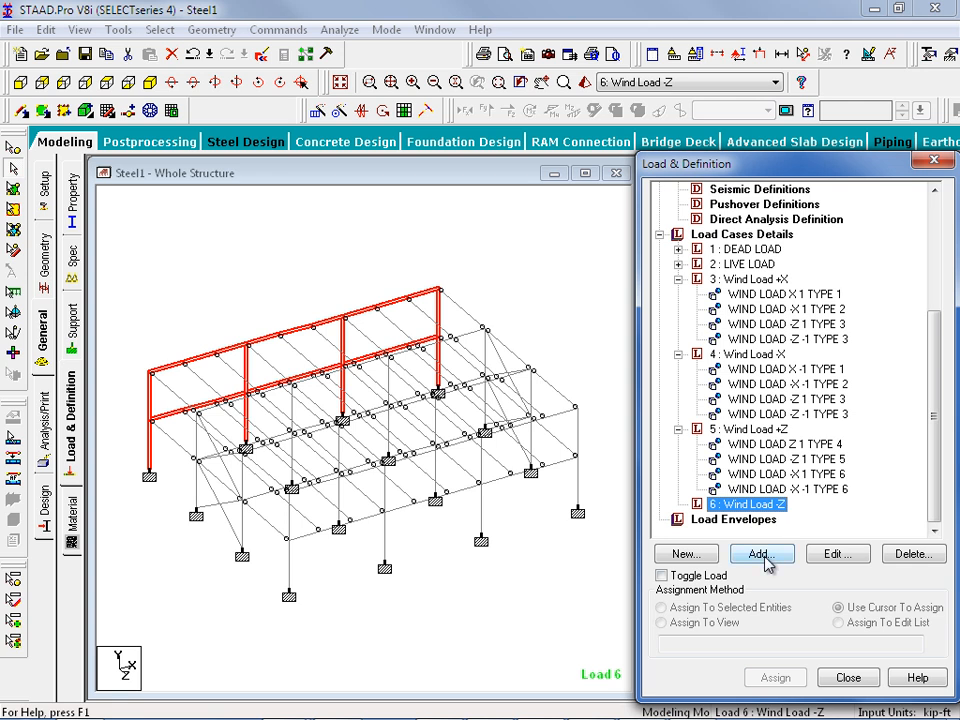
click(760, 554)
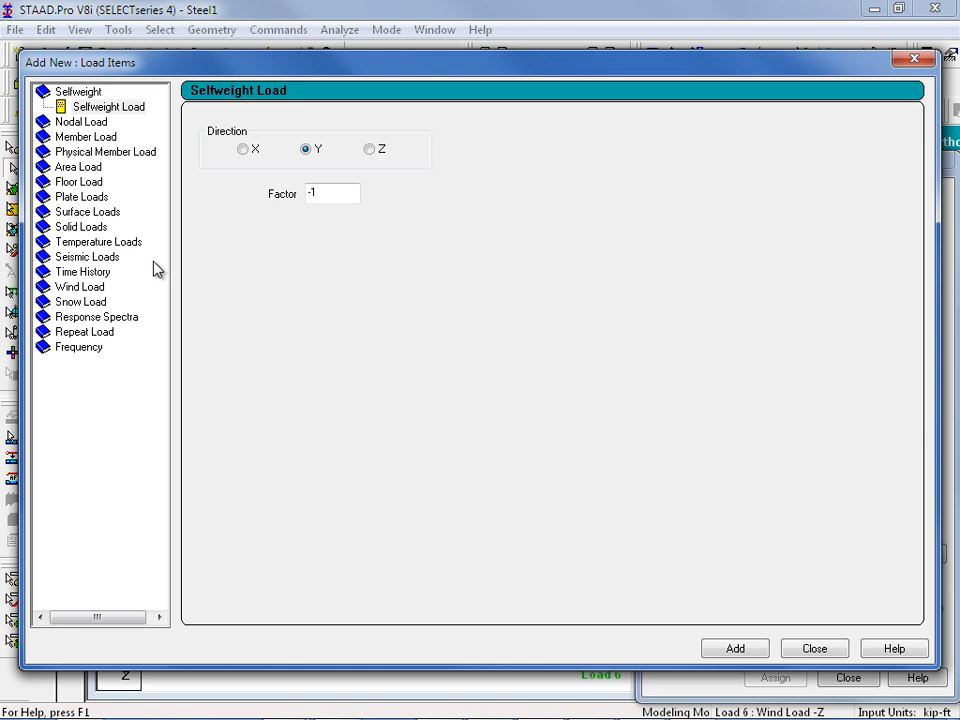
click(78, 286)
click(324, 141)
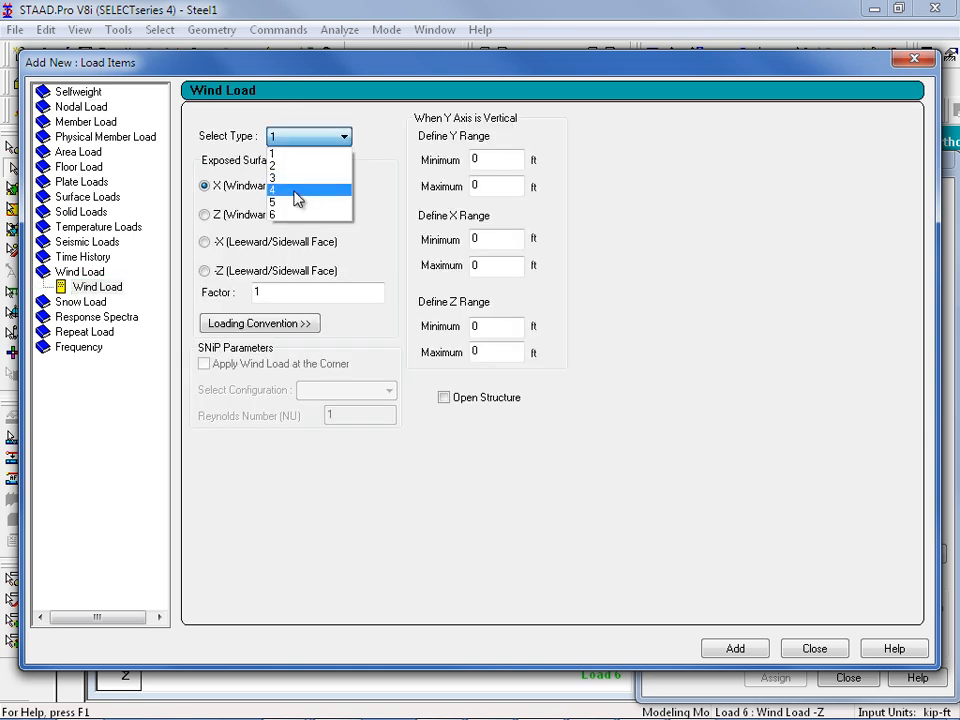
click(297, 200)
click(205, 215)
key(Tab)
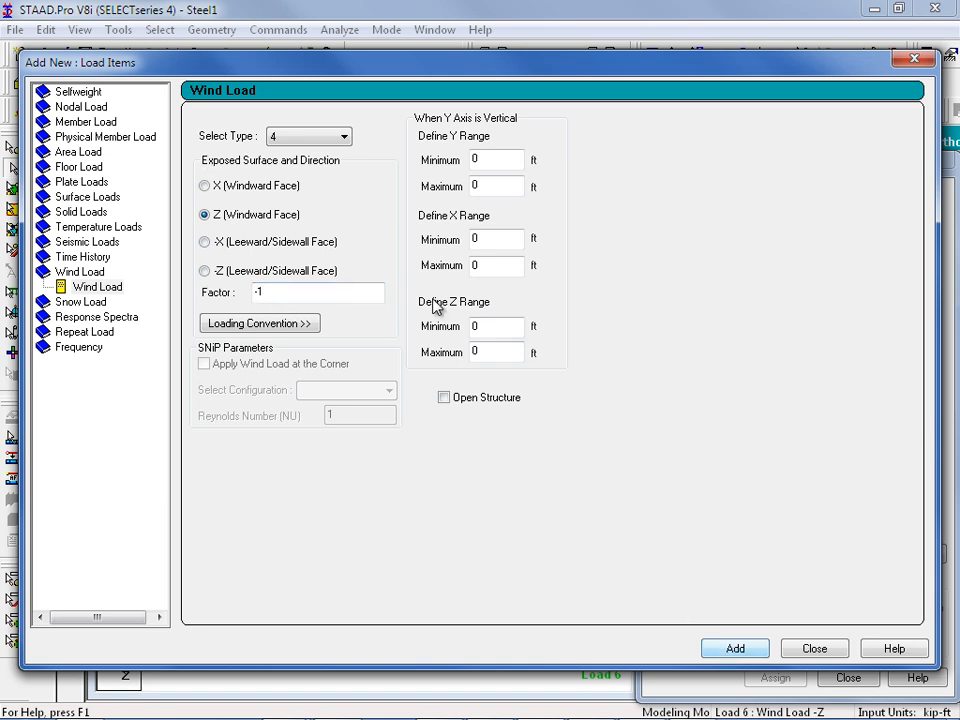
Step: Add to Wind Load -Z a Type 5 load on the -Z face with factor -1 and a Type 6 load on the -X face with factor 1
click(304, 137)
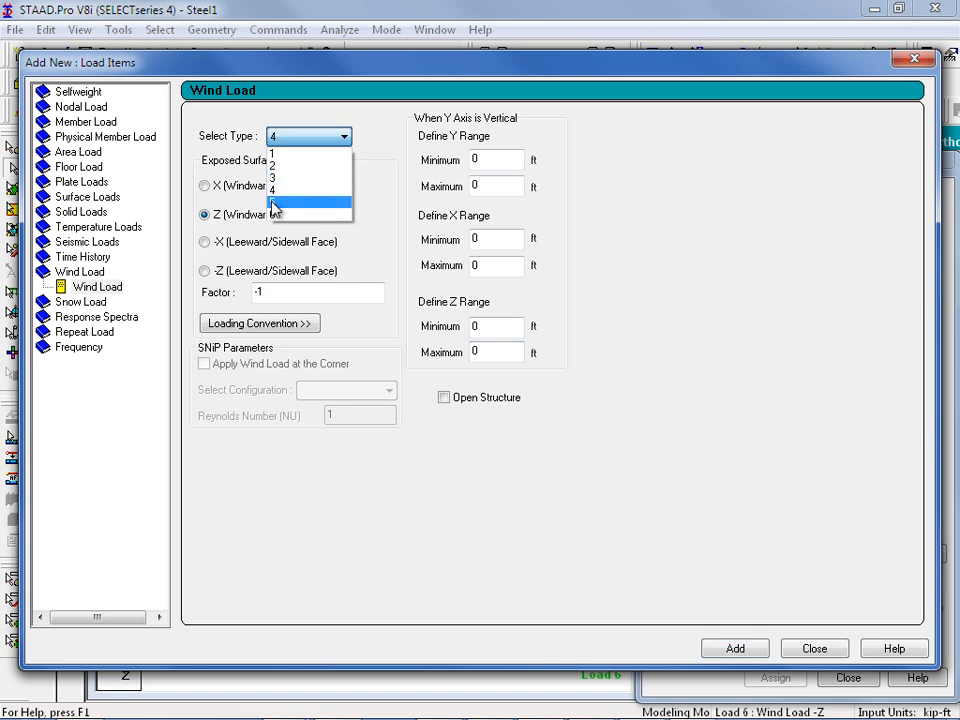
click(300, 203)
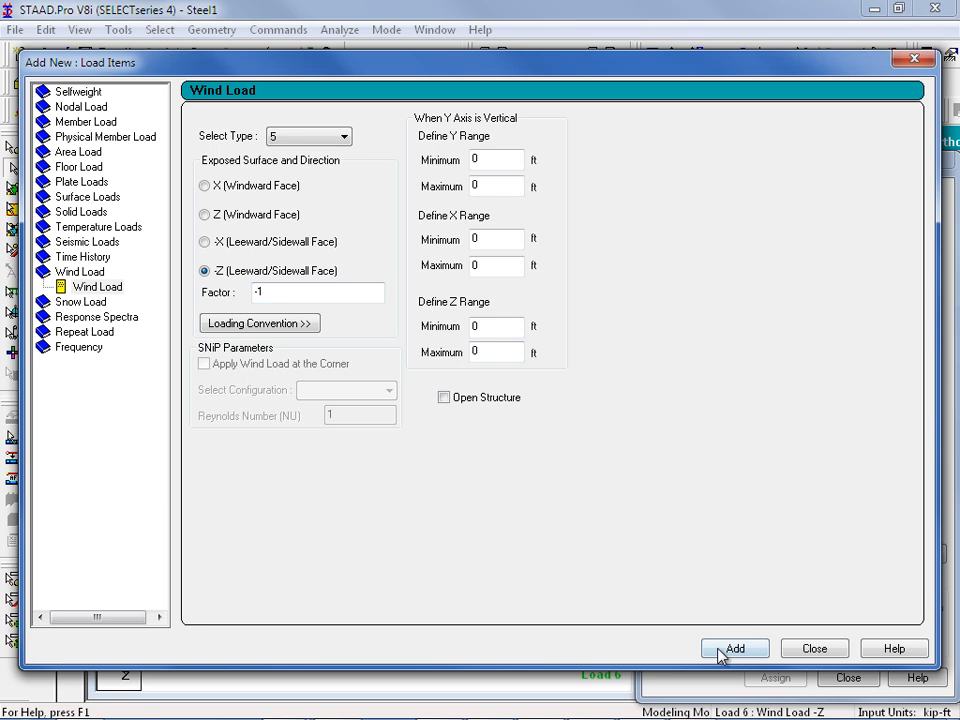
click(312, 137)
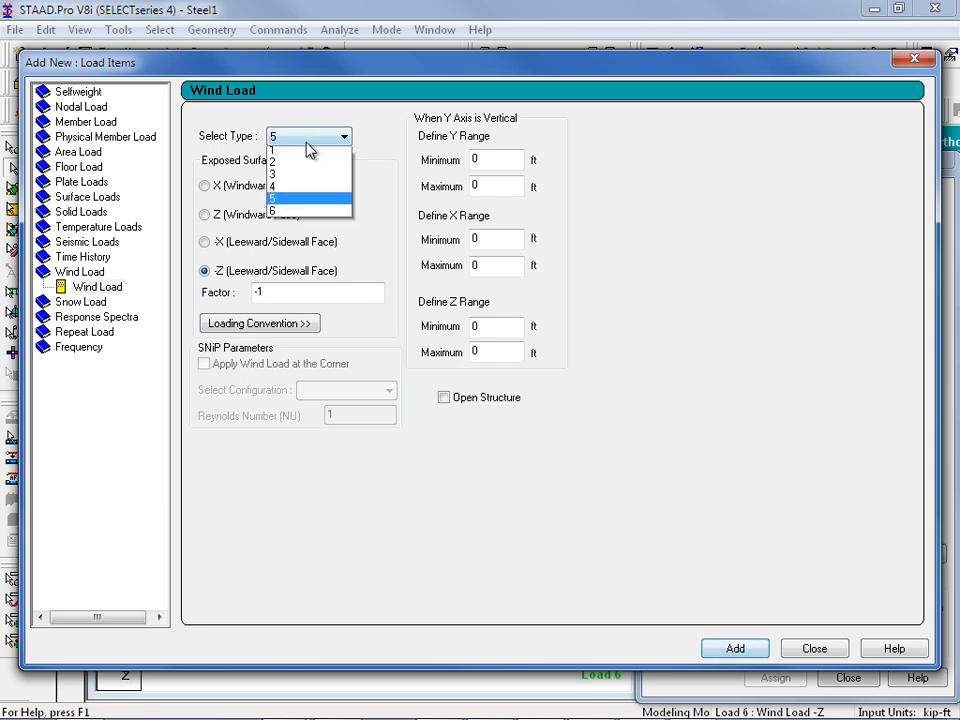
click(295, 215)
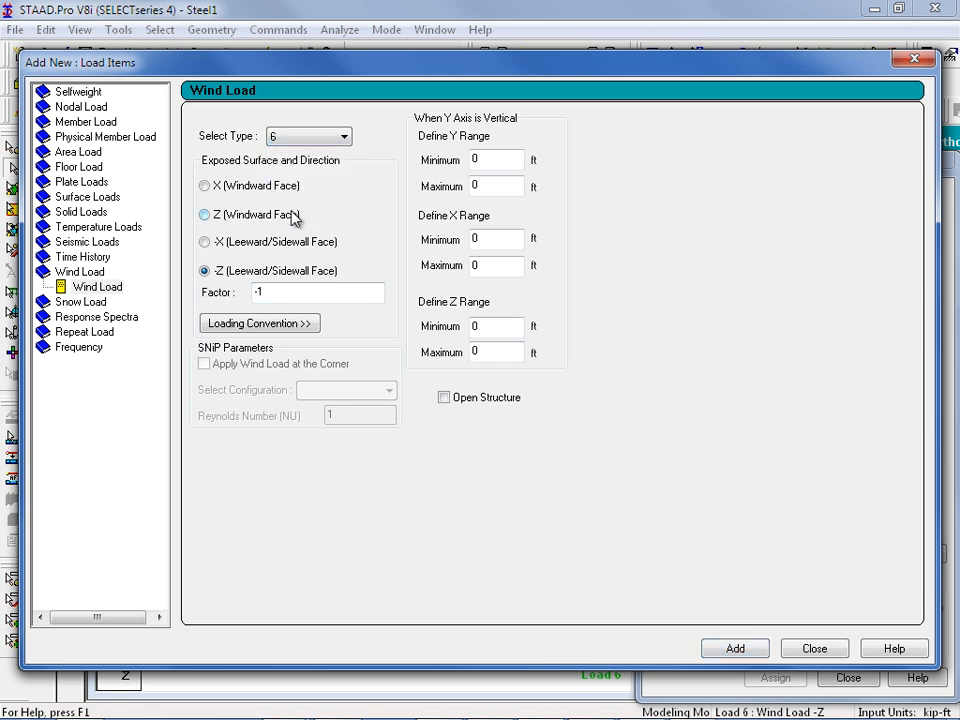
drag(276, 294, 190, 288)
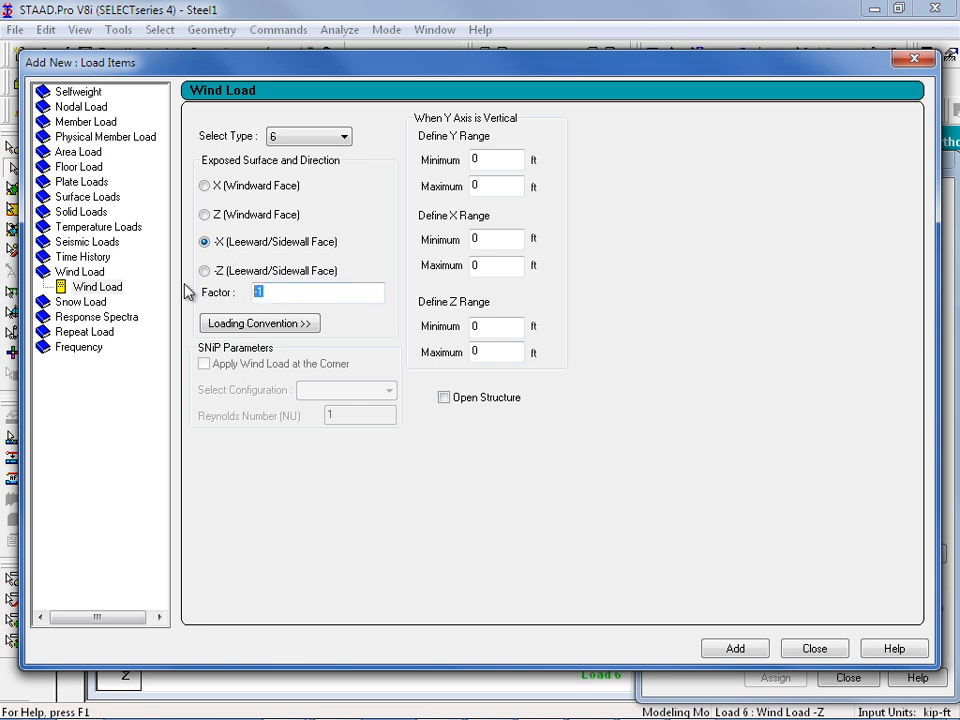
text(1)
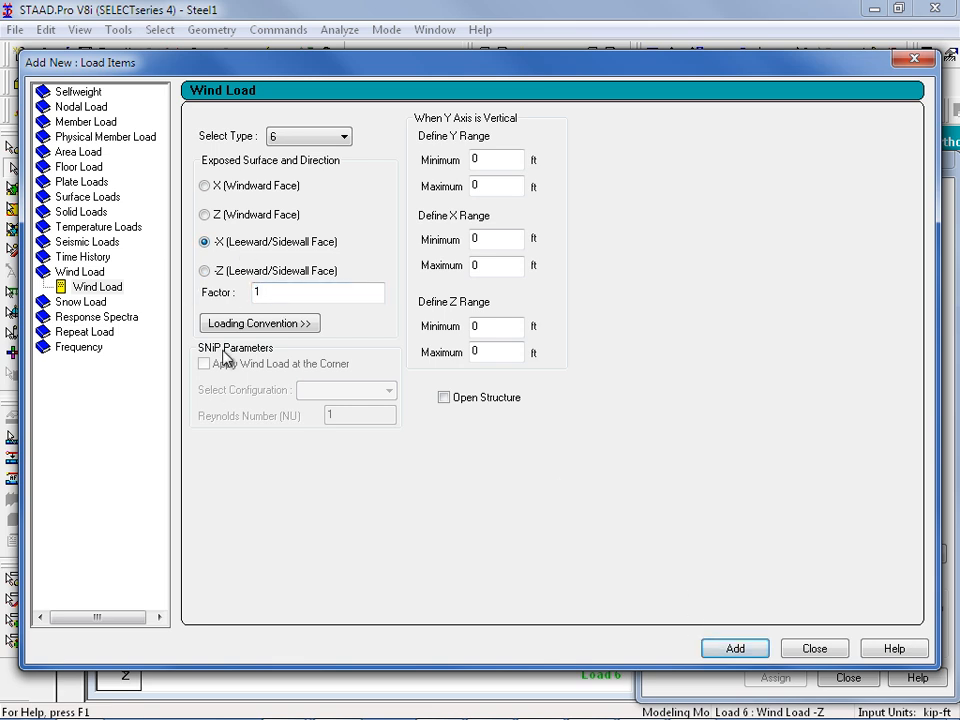
Step: Add a second Type 6 load on the -X leeward/sidewall face with factor -1 to Wind Load -Z and finish adding items
drag(262, 292, 186, 292)
text(-1)
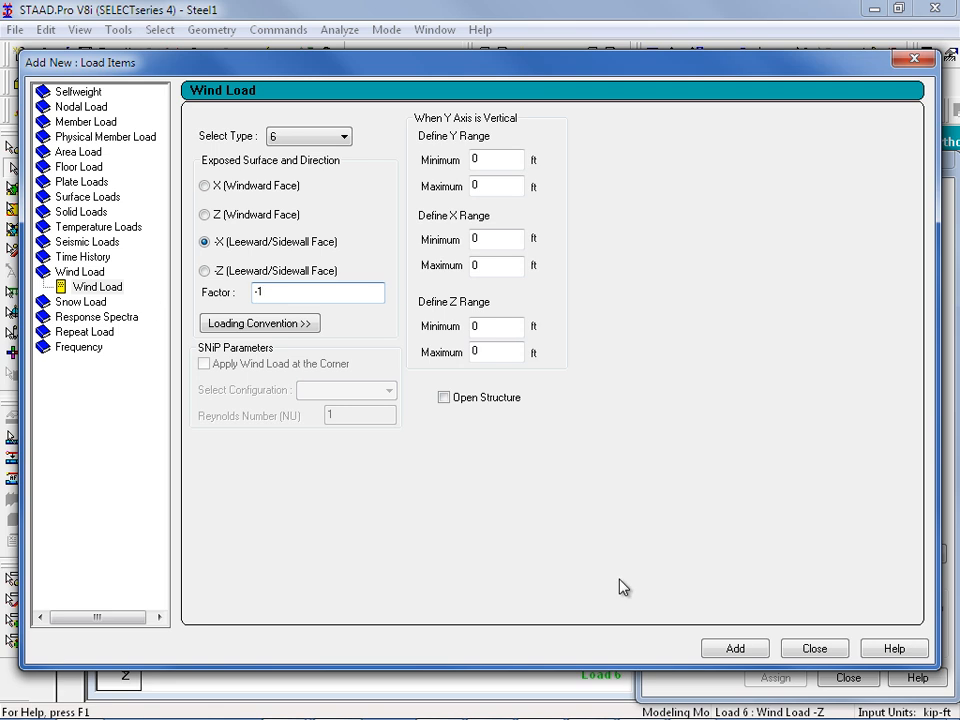
click(814, 649)
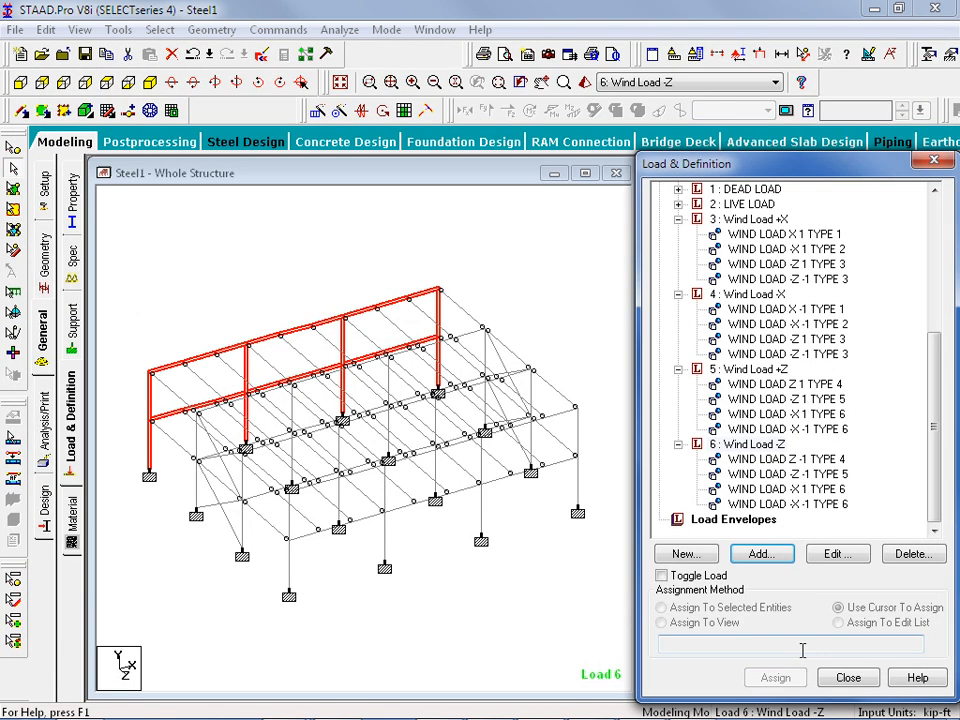
Step: Display each wind load item of the Wind Load +Z and Wind Load -Z cases on the structure to check its faces and directions
click(744, 385)
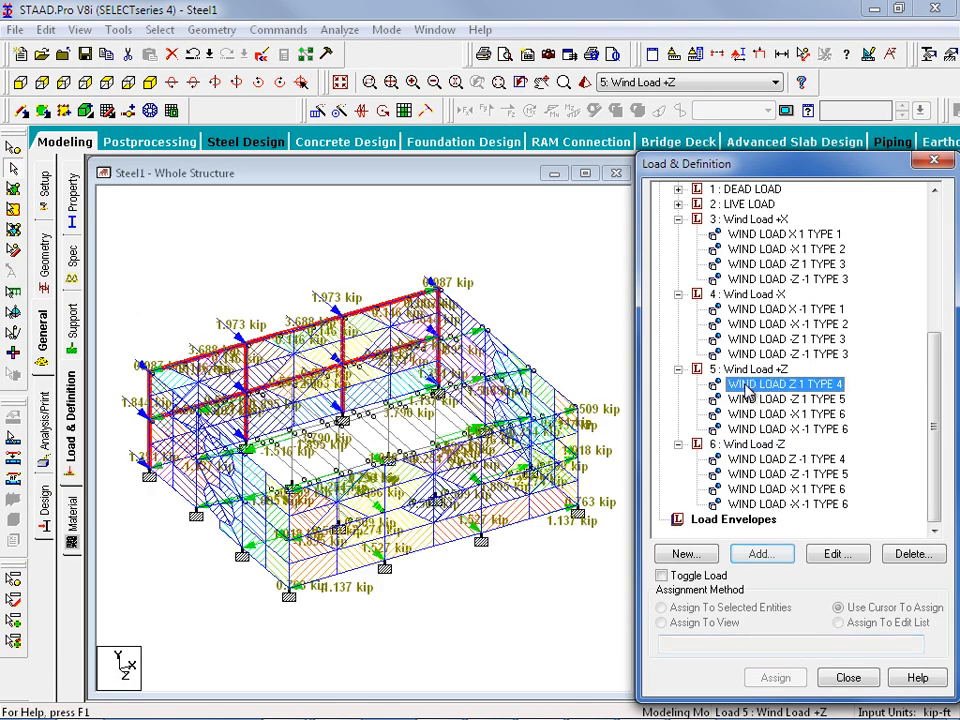
click(745, 399)
click(738, 414)
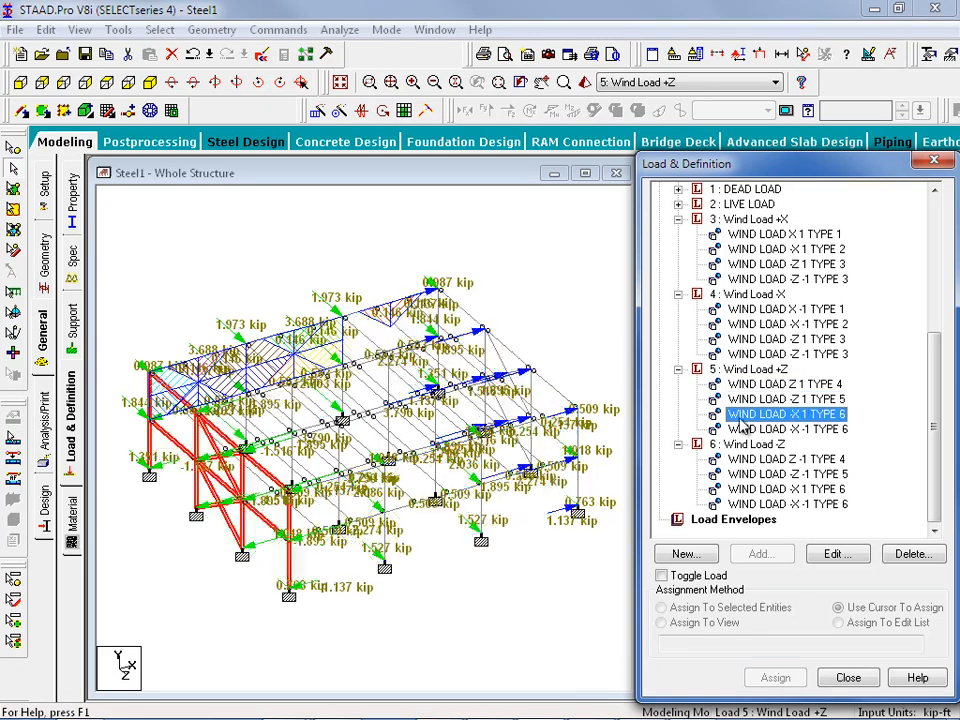
click(745, 429)
click(748, 459)
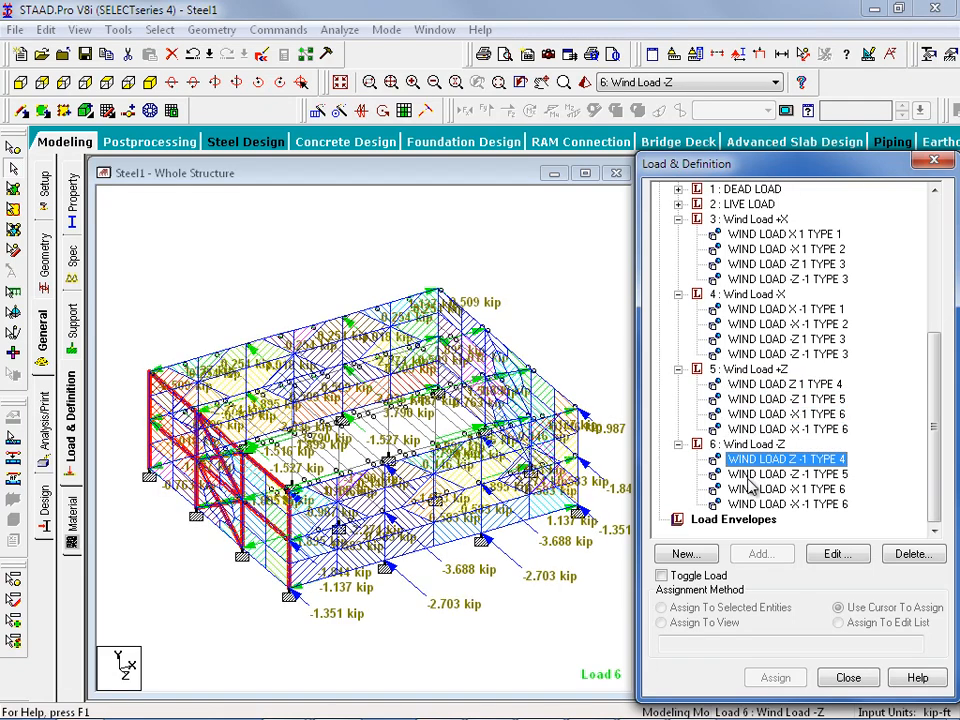
click(750, 474)
click(752, 489)
click(755, 504)
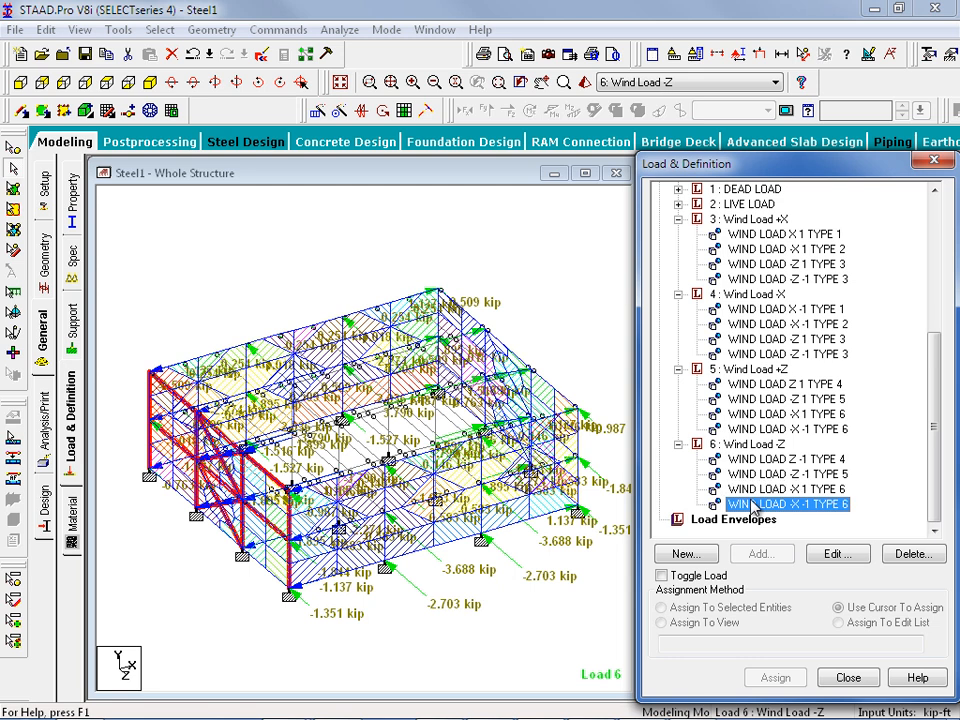